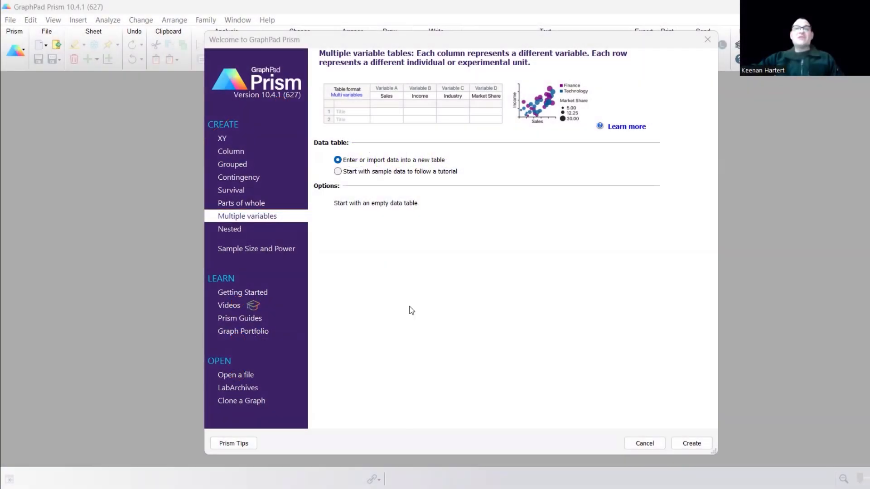
- Create an empty multiple variables data table and paste the student grade data with its headings, starting at the Variable A title
click(387, 249)
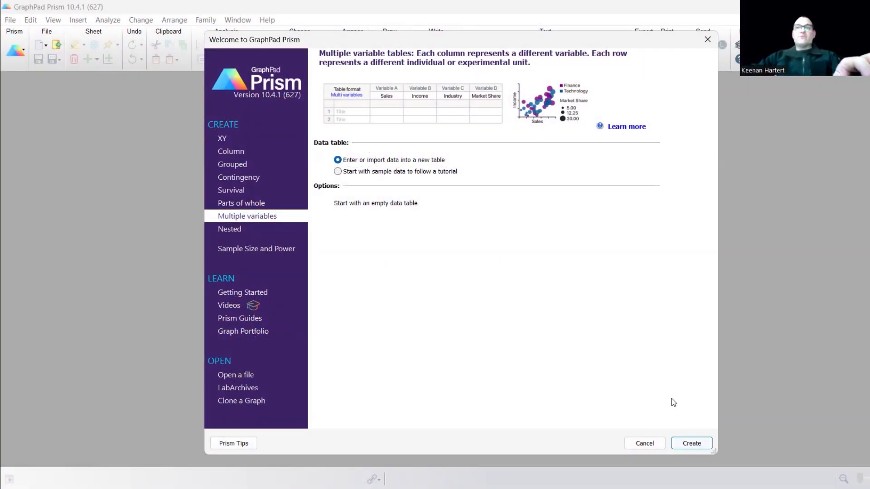
key(Return)
click(303, 172)
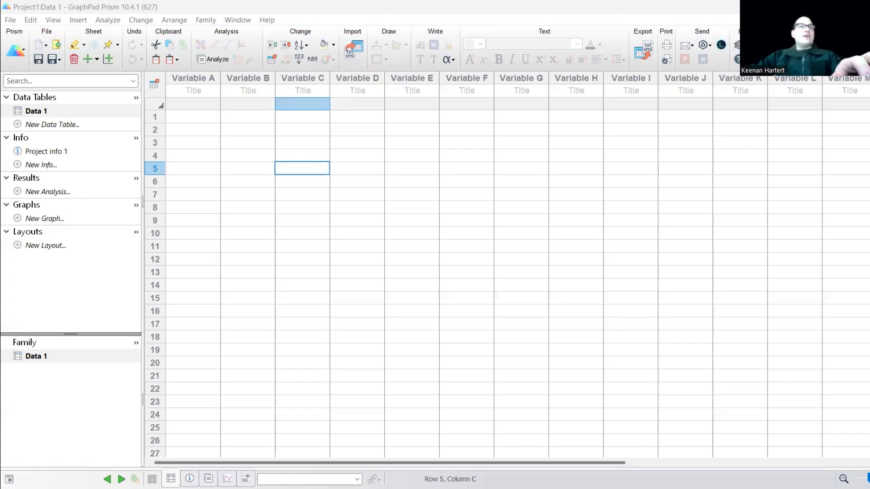
click(194, 91)
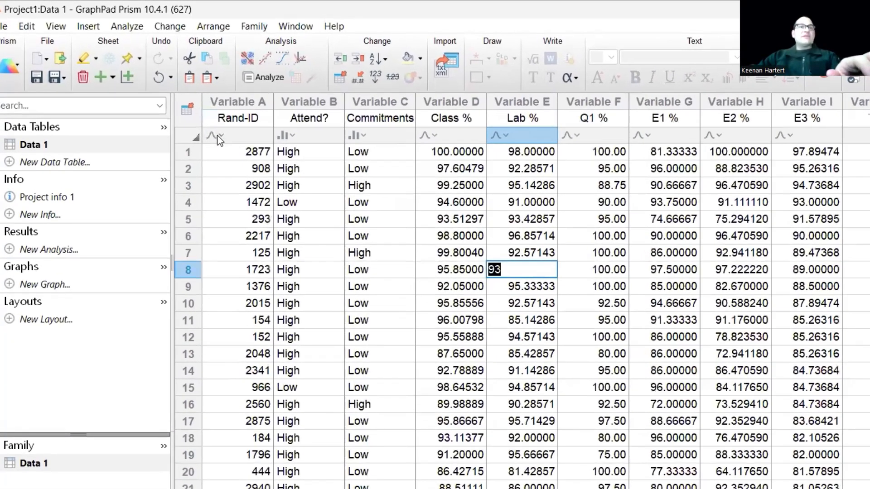
- Change the variable type of the Rand-ID column to label
click(174, 104)
click(290, 192)
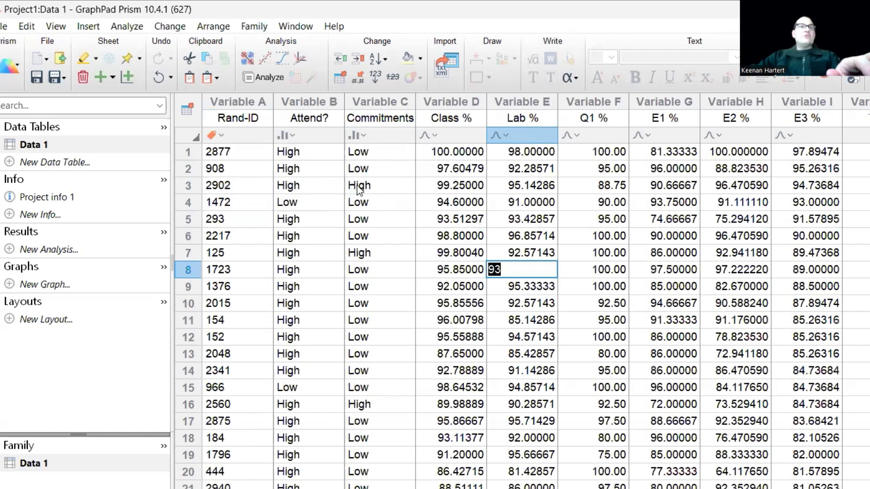
- Examine the attendance, commitments, class, lab, quiz and three exam columns of the data table
click(312, 168)
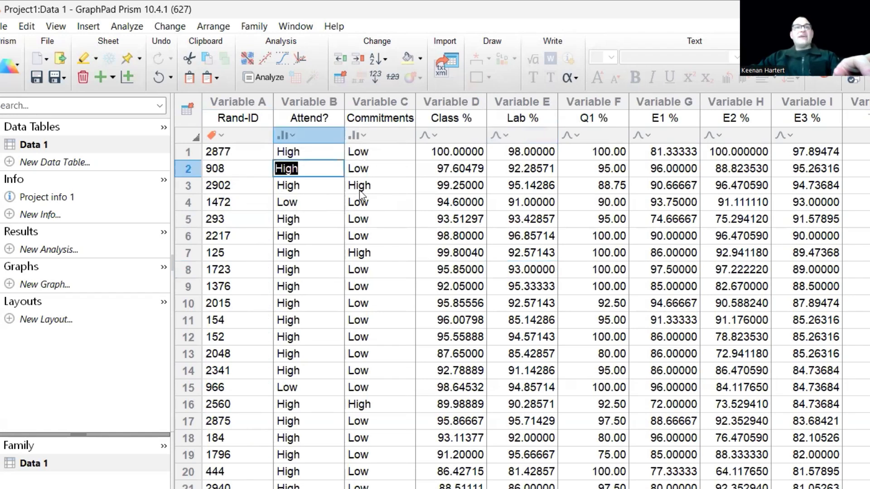
click(380, 176)
click(389, 256)
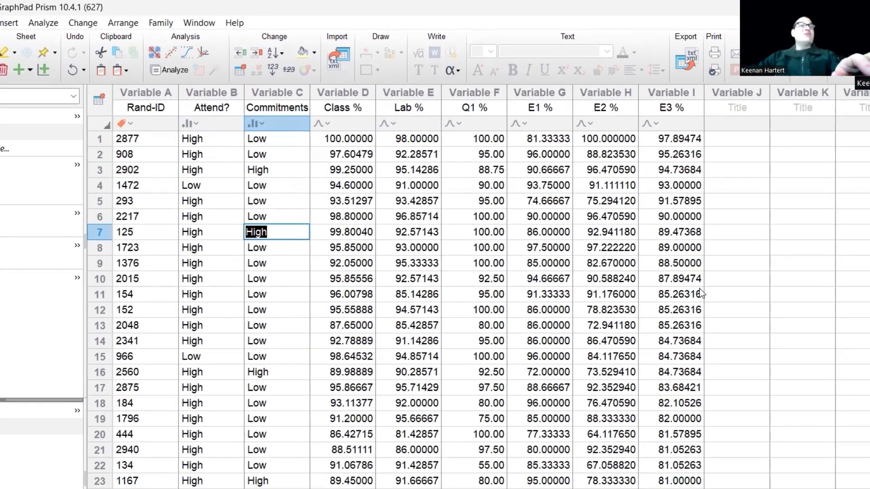
click(856, 270)
drag(327, 140, 343, 465)
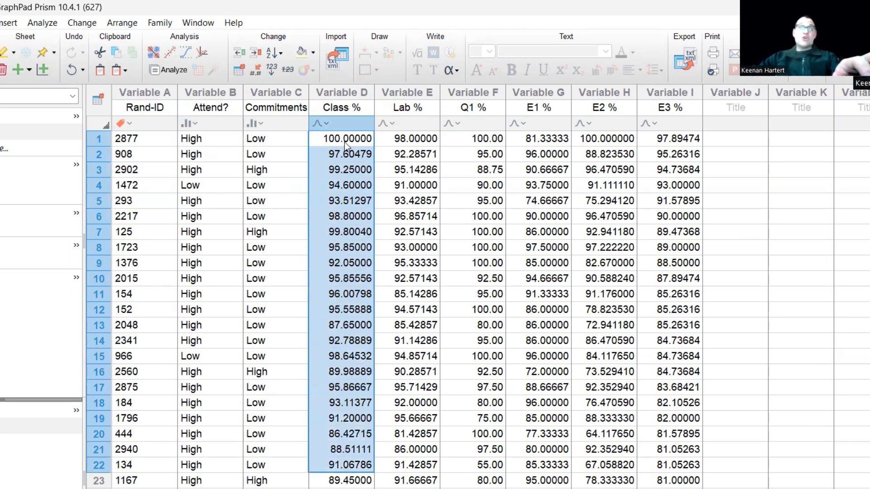
click(459, 187)
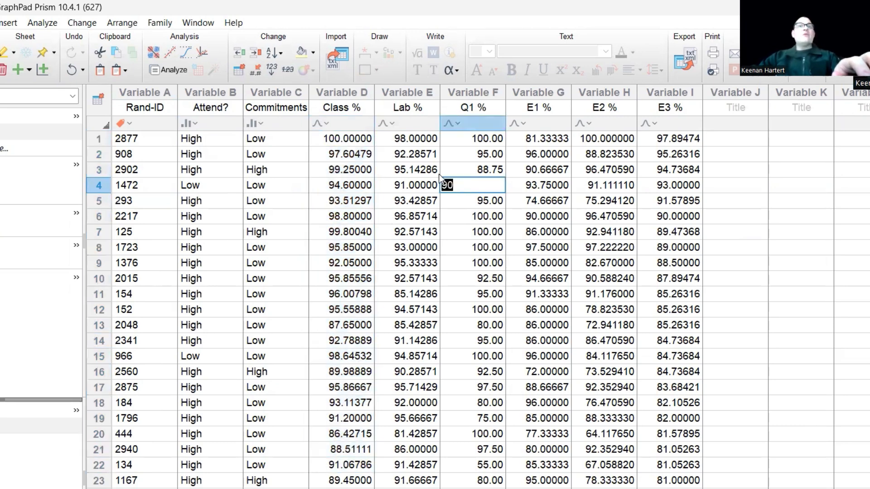
click(412, 160)
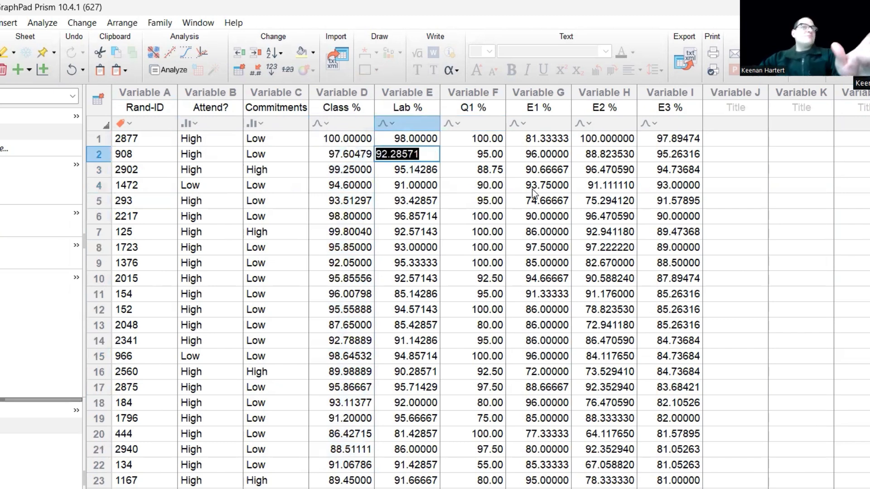
click(492, 169)
drag(555, 171, 669, 175)
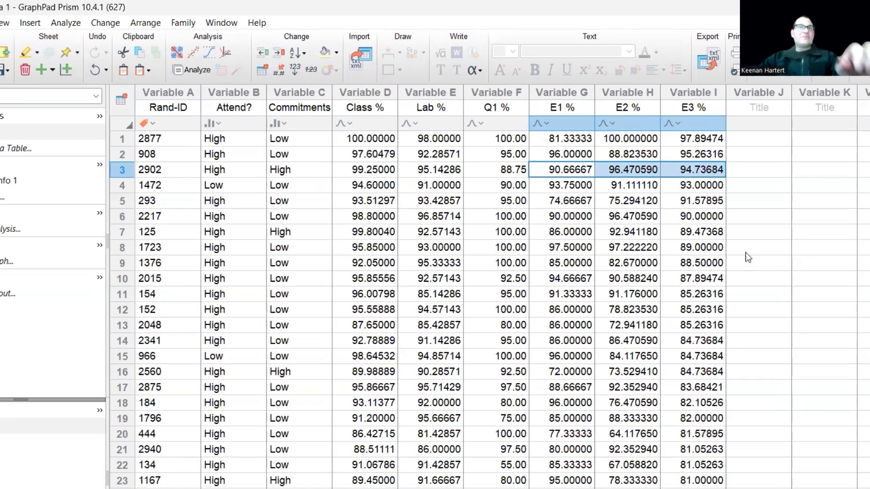
click(723, 250)
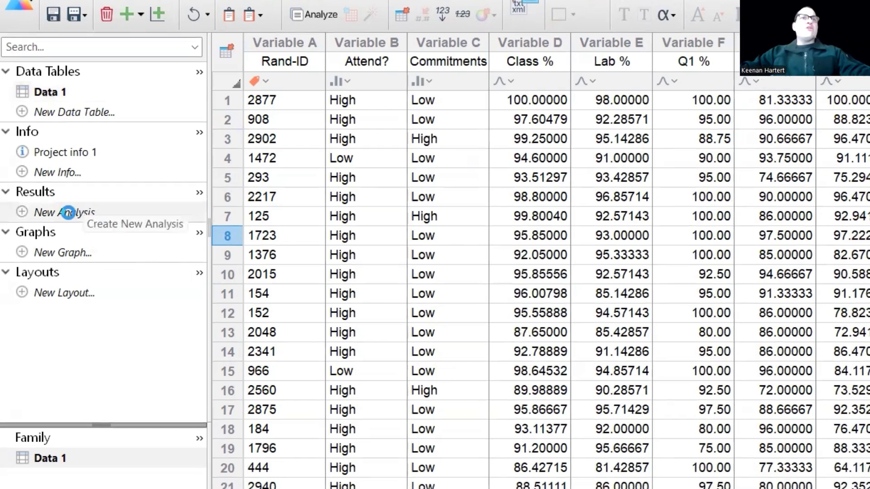
- Start a hierarchical clustering analysis of all Data 1 variables, clustering both rows and columns
click(91, 211)
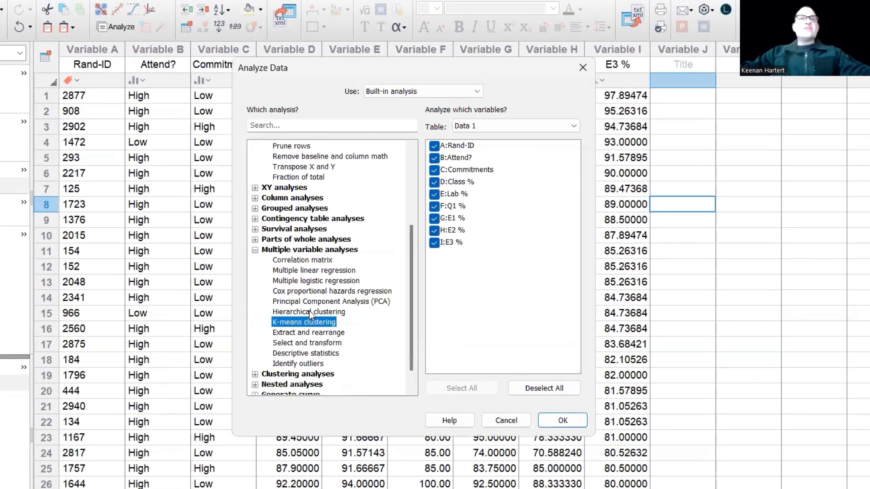
click(309, 312)
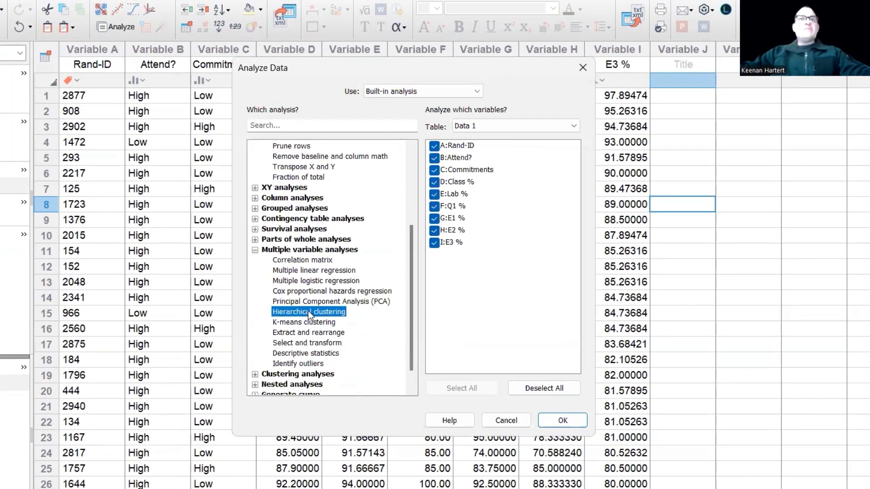
click(563, 421)
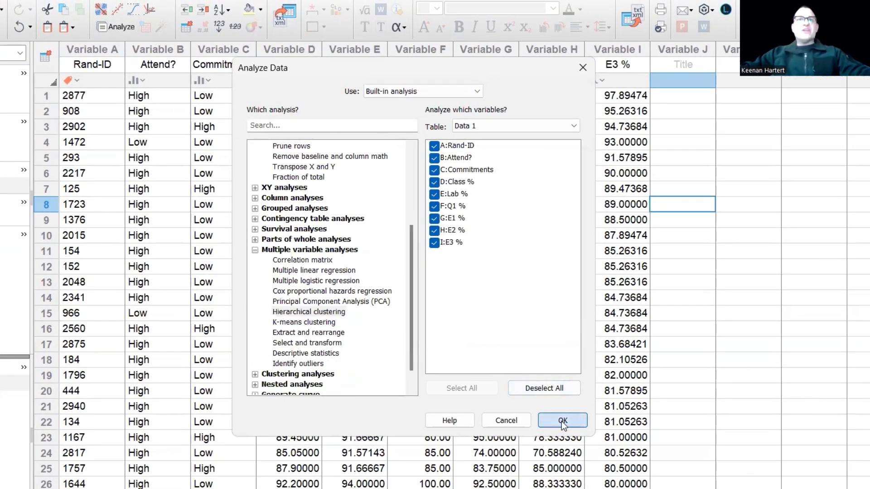
click(300, 332)
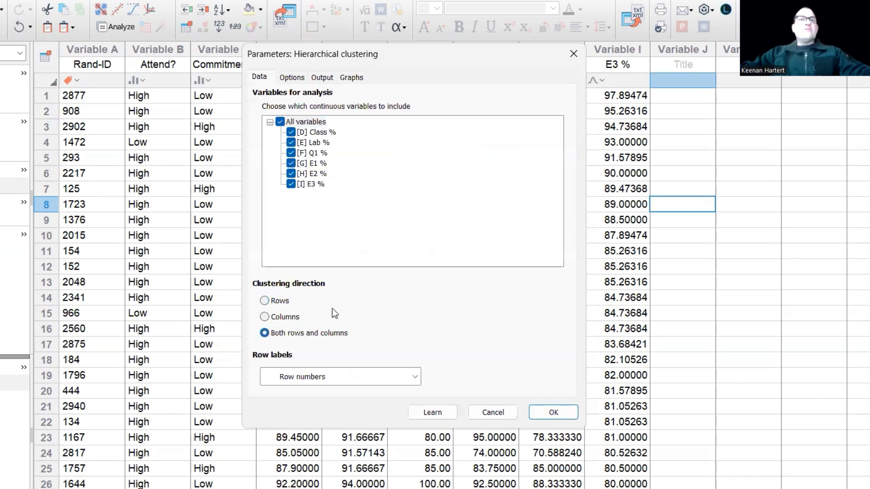
- Set the clustering's column scaling to None (raw data) and include the distance matrix in the output
click(292, 78)
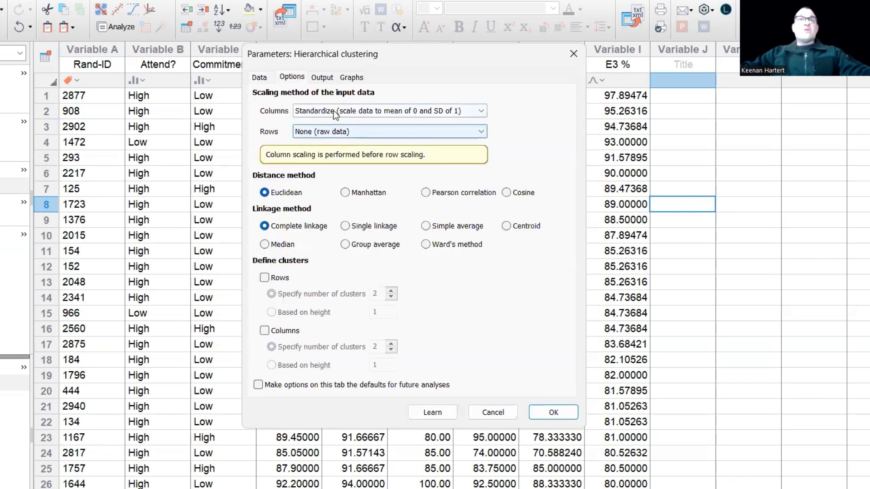
click(322, 113)
click(325, 123)
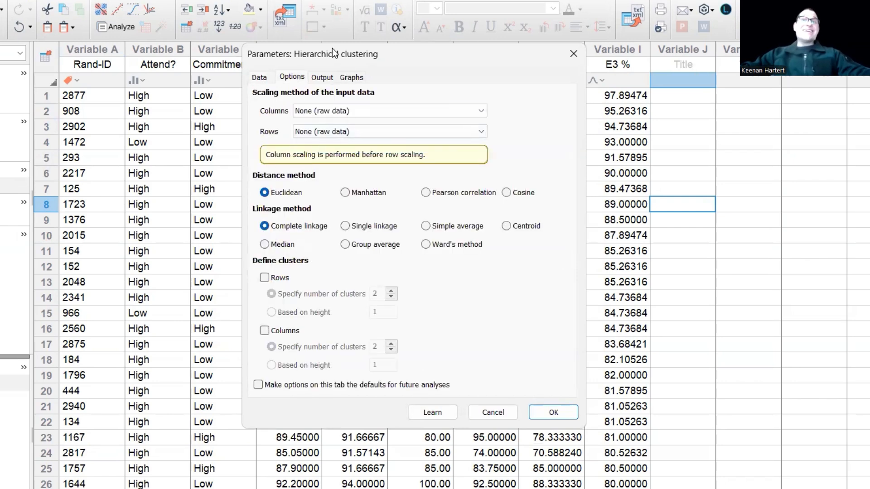
click(332, 77)
click(297, 127)
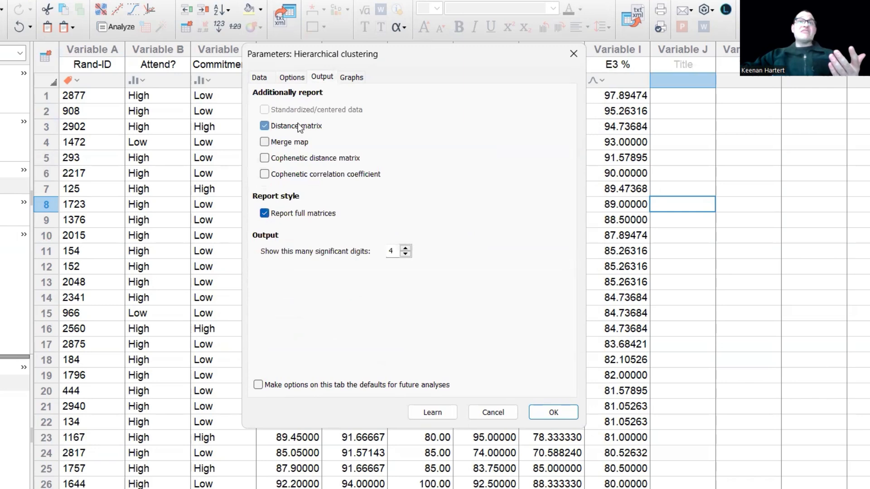
- Include the heatmap and silhouette plot among the hierarchical clustering graphs and run the analysis
click(347, 81)
click(407, 163)
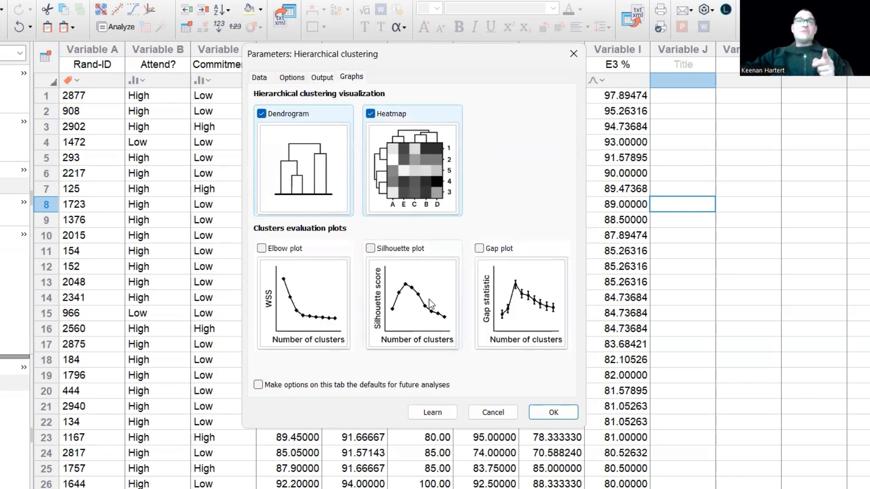
click(430, 301)
click(539, 413)
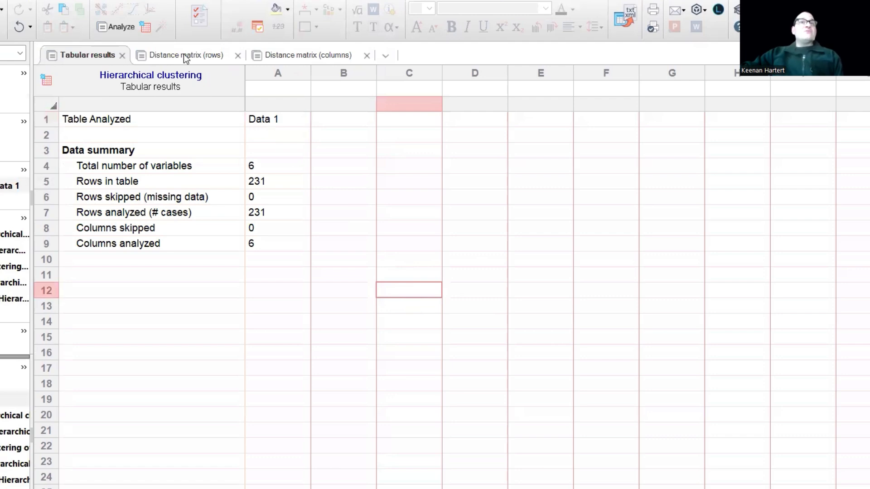
- Review the row and column distance matrices and the hierarchical clustering heatmap
click(183, 54)
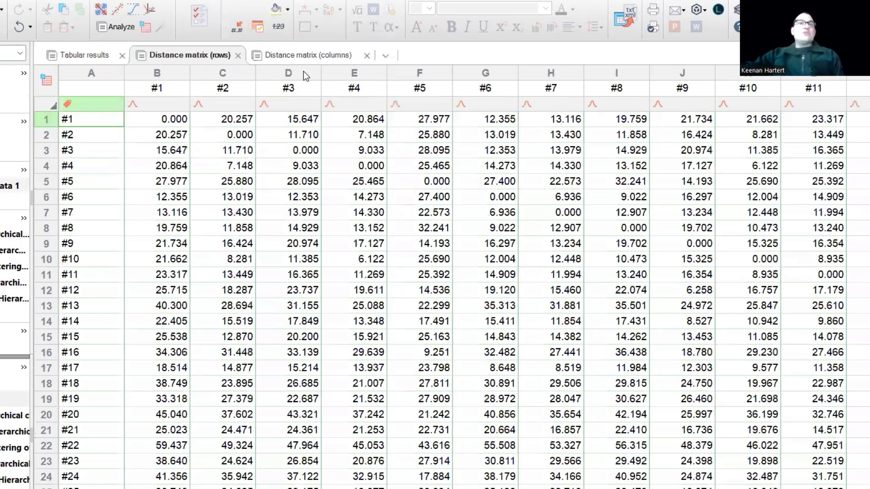
click(312, 56)
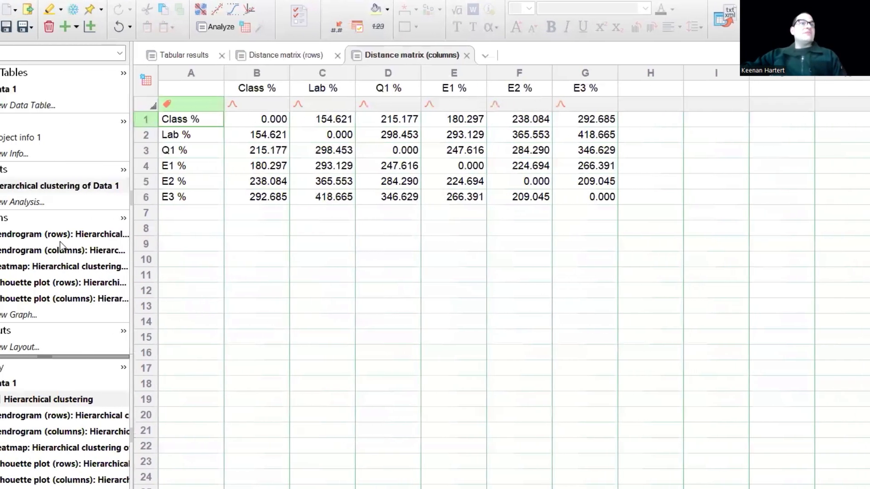
click(49, 267)
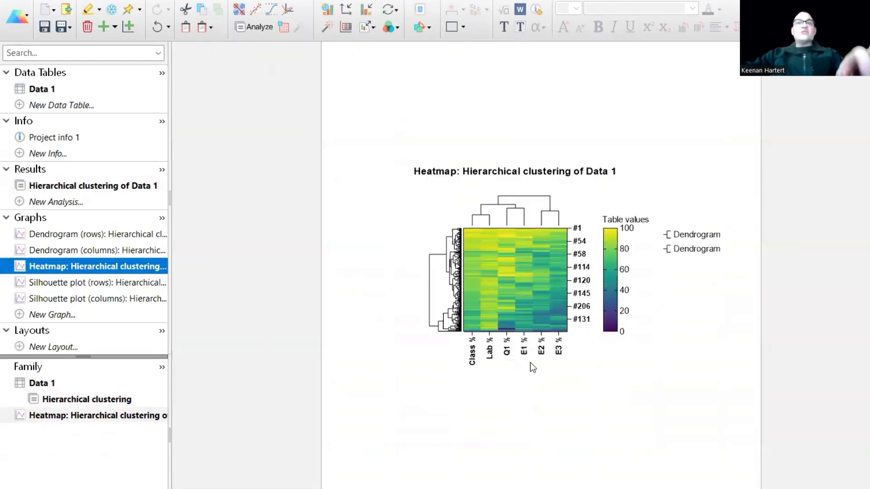
scroll(472, 273, up, 4)
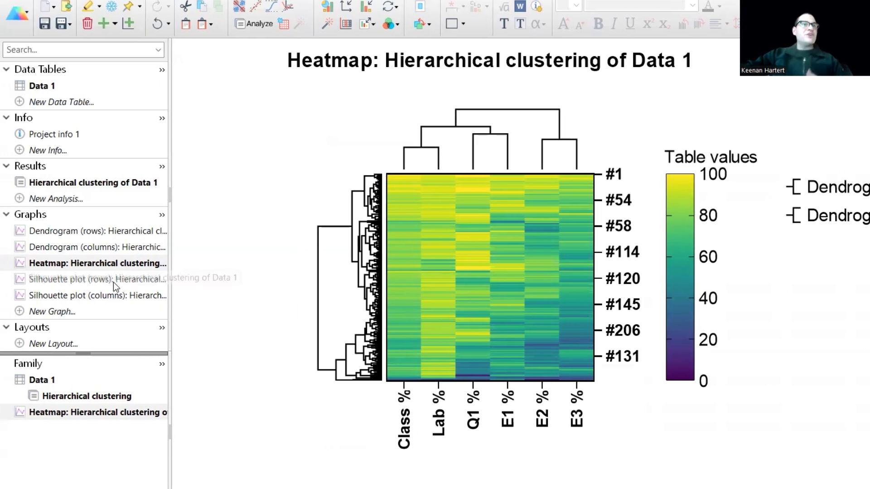
- Check the row and column silhouette plots for the highest-scoring number of clusters and compare them with the heatmap's dendrograms
click(113, 280)
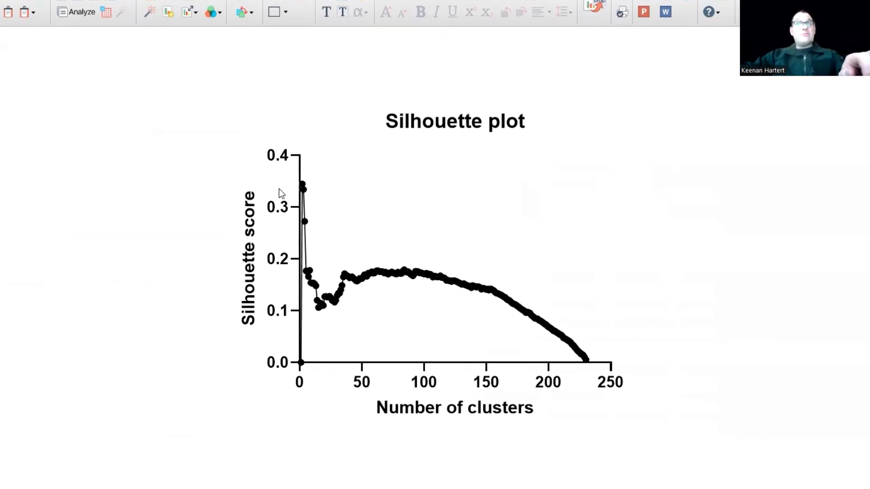
scroll(276, 209, up, 4)
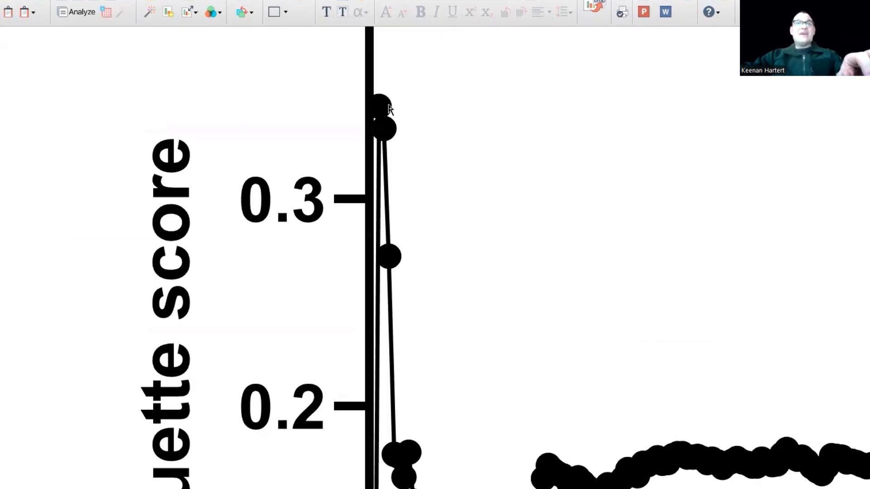
mouse_move(384, 109)
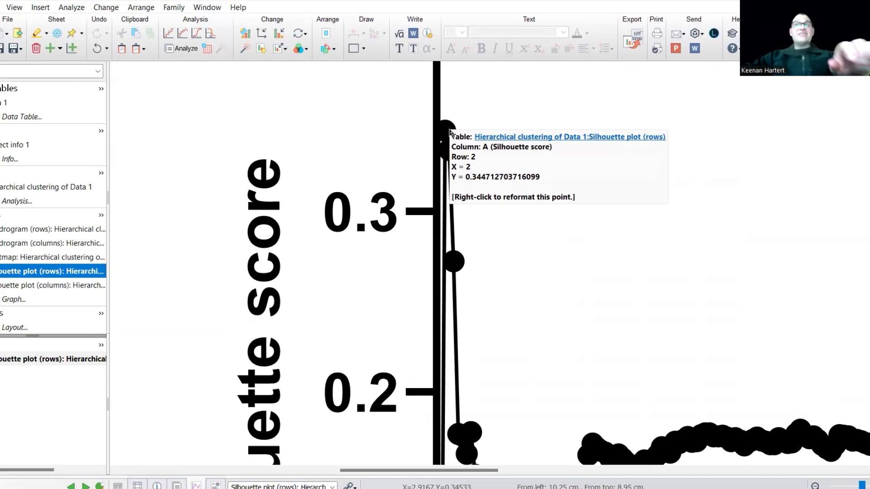
click(37, 286)
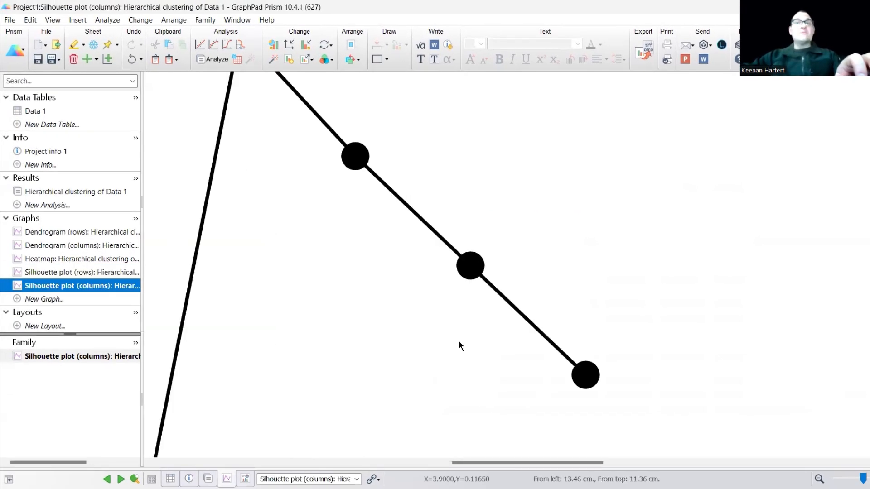
scroll(395, 246, down, 3)
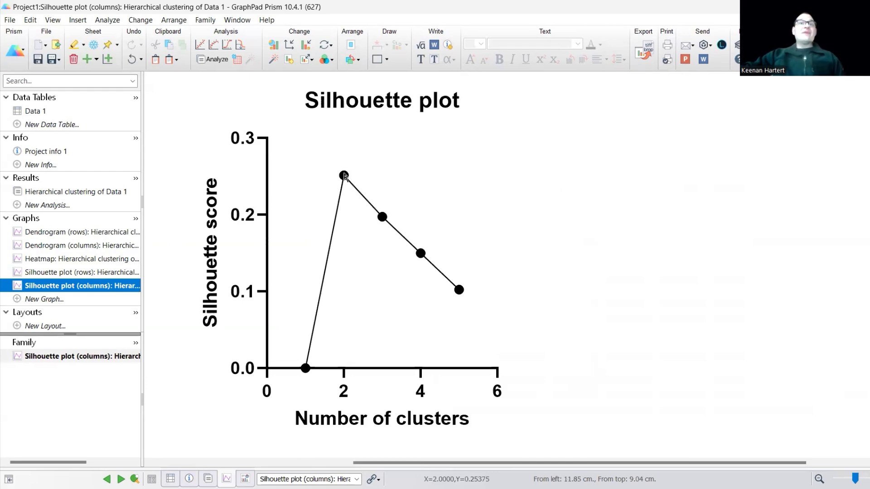
mouse_move(344, 176)
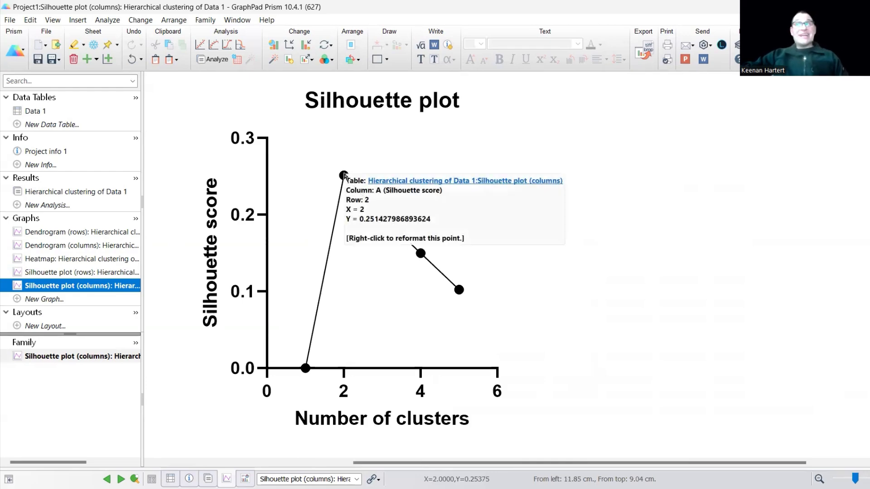
click(77, 260)
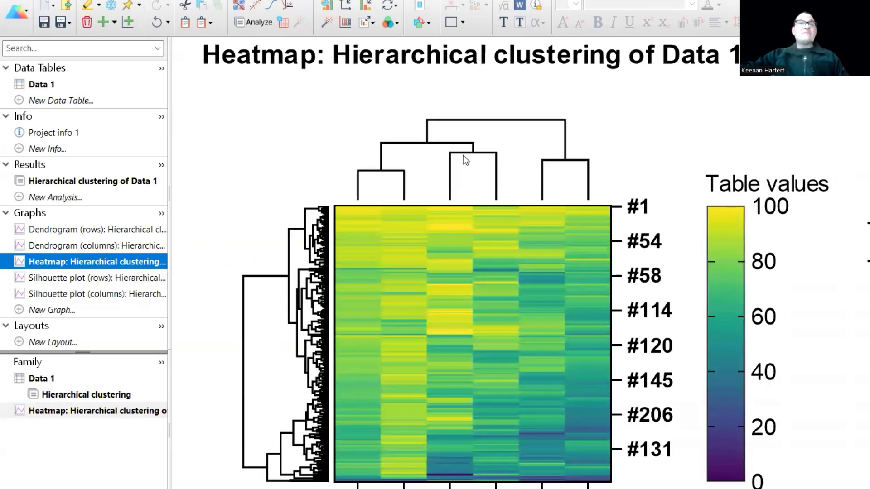
scroll(529, 192, down, 2)
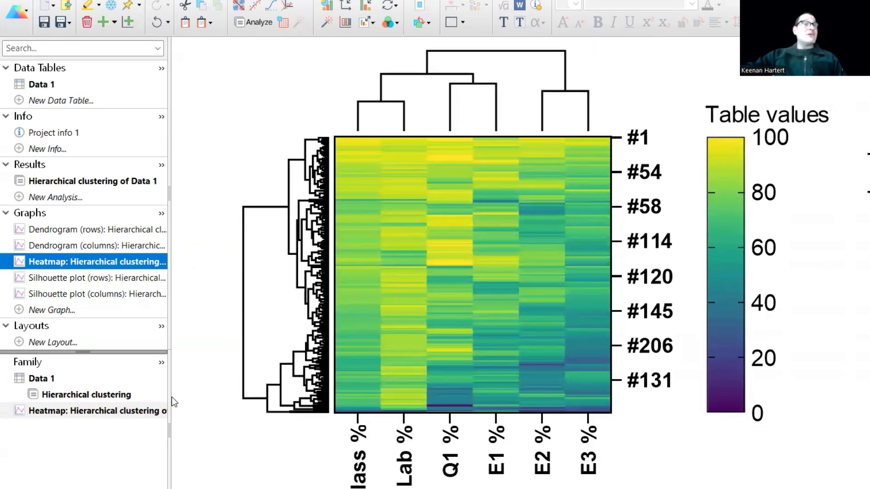
- Start a K-means clustering analysis of Data 1 with all variables and set the scaling method to None (raw data)
click(67, 199)
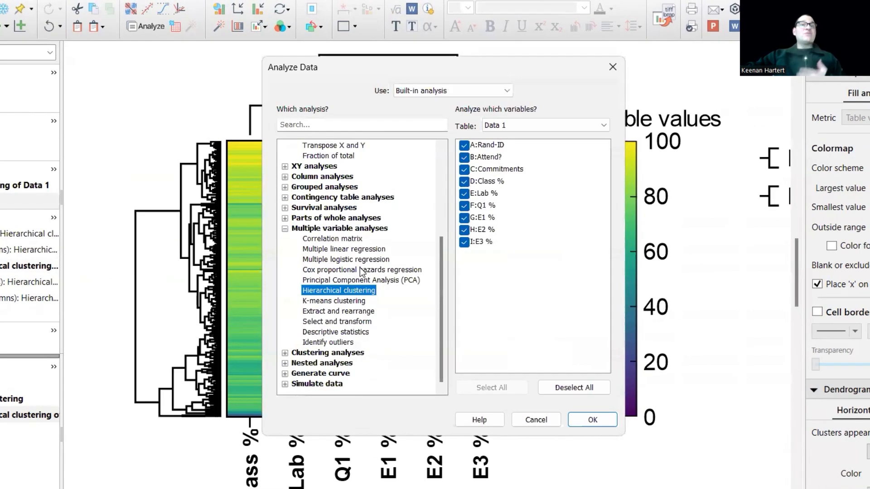
click(447, 297)
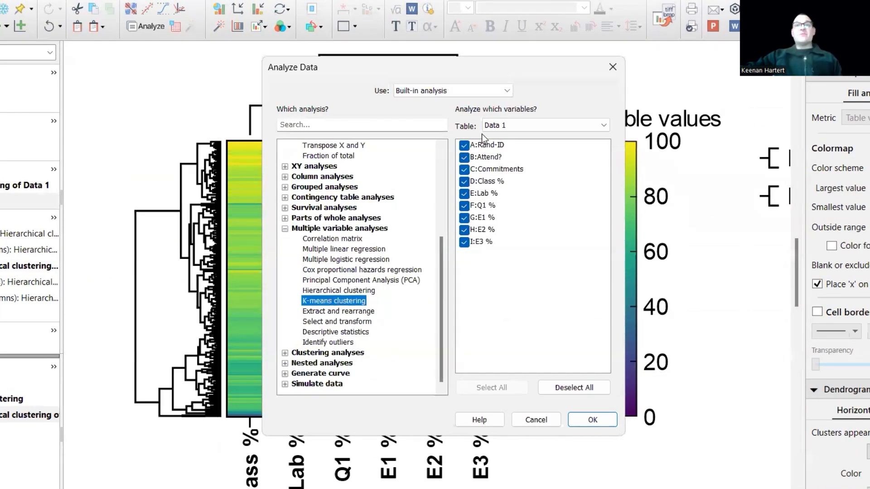
click(582, 424)
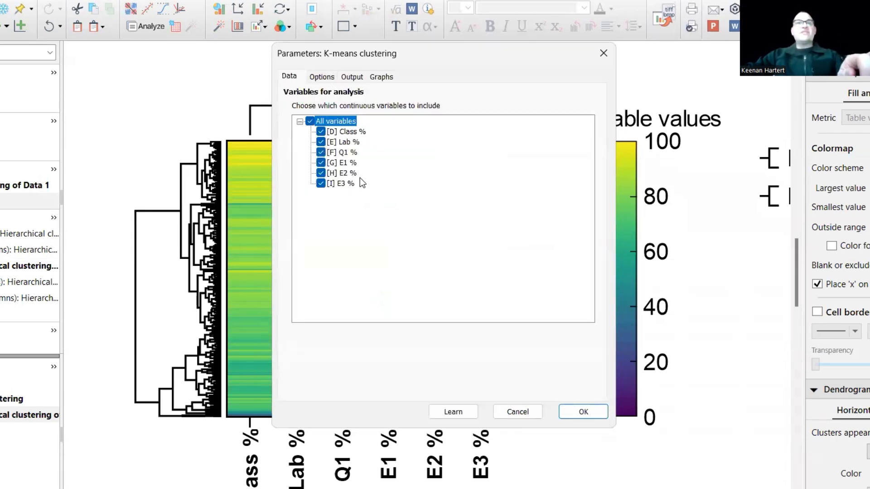
click(323, 77)
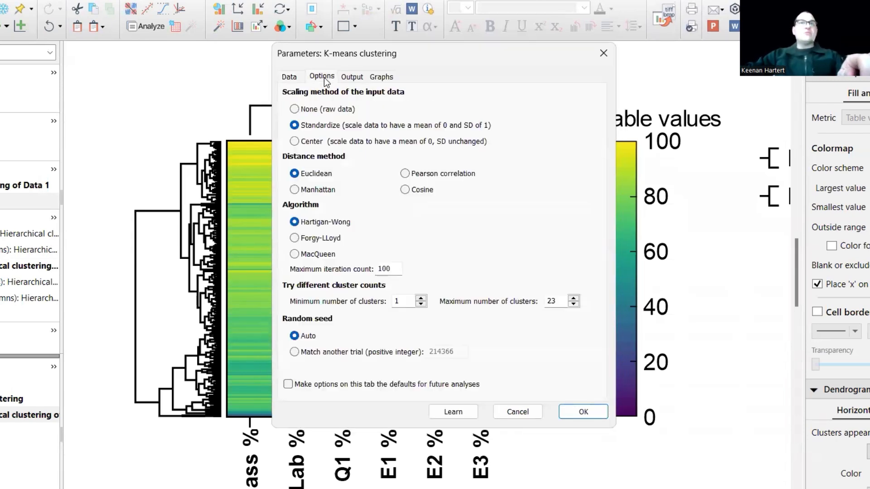
click(317, 110)
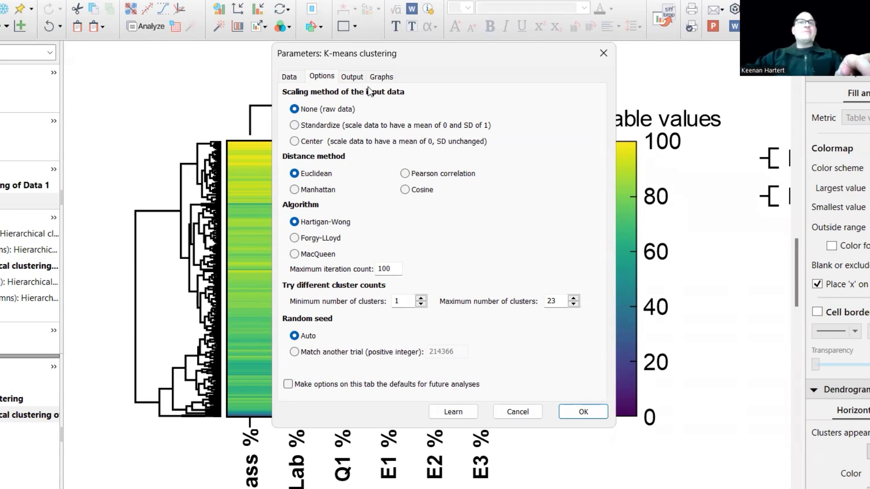
- Report clusters details and the distance of each row to its cluster center, and run the analysis with elbow and silhouette plots
click(356, 78)
click(320, 110)
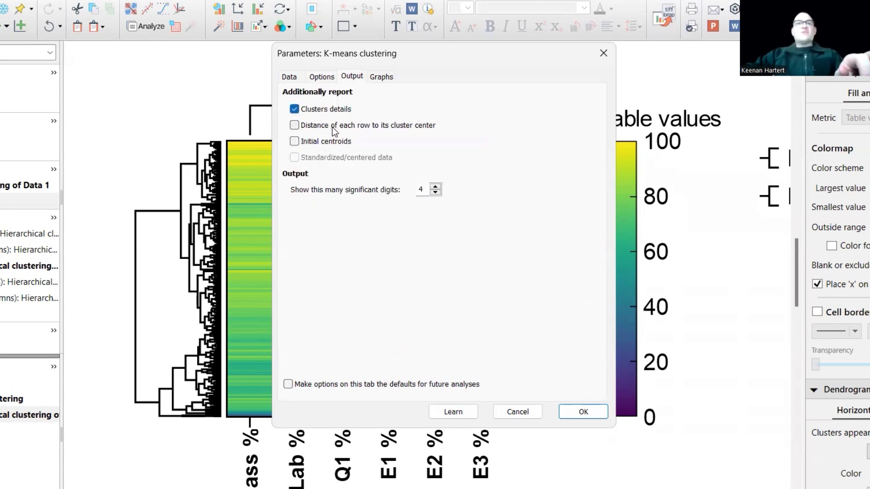
click(334, 127)
click(335, 143)
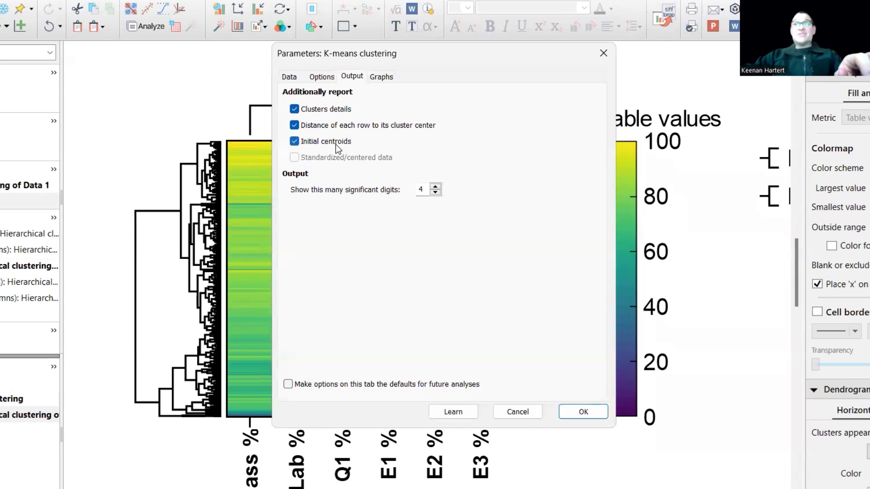
click(336, 143)
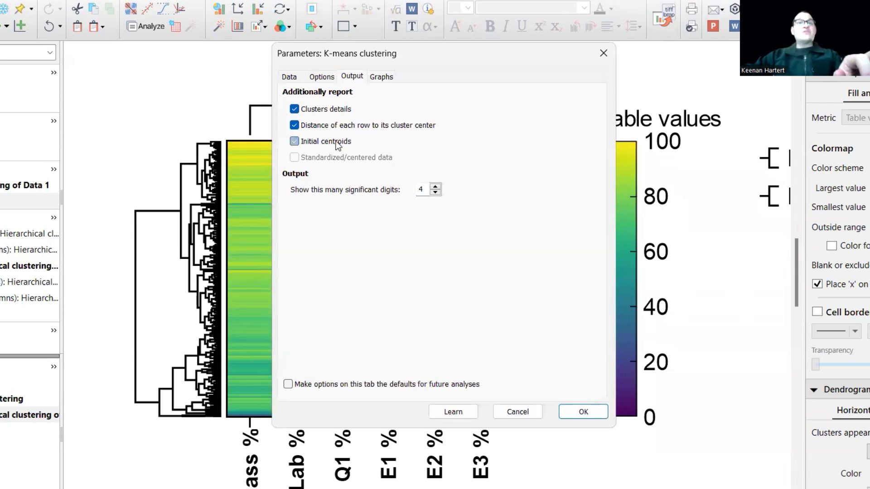
click(381, 77)
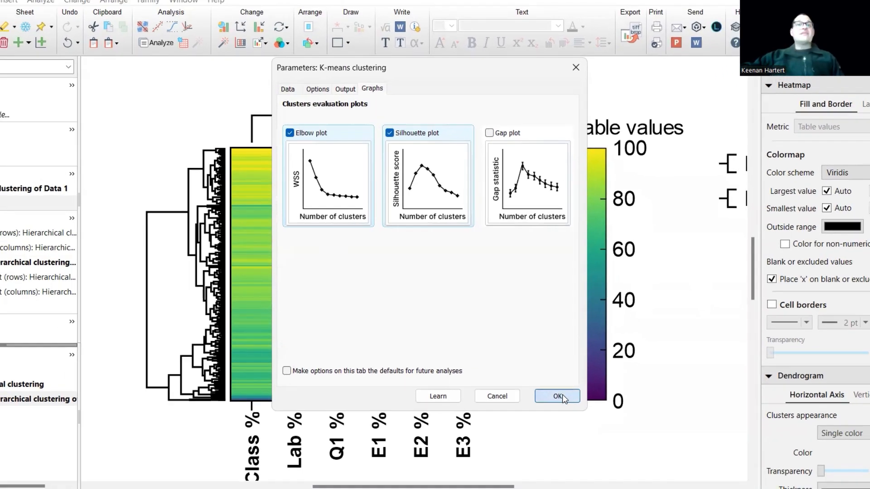
click(583, 411)
- Review the K-means summary across all the cluster counts tried
click(487, 290)
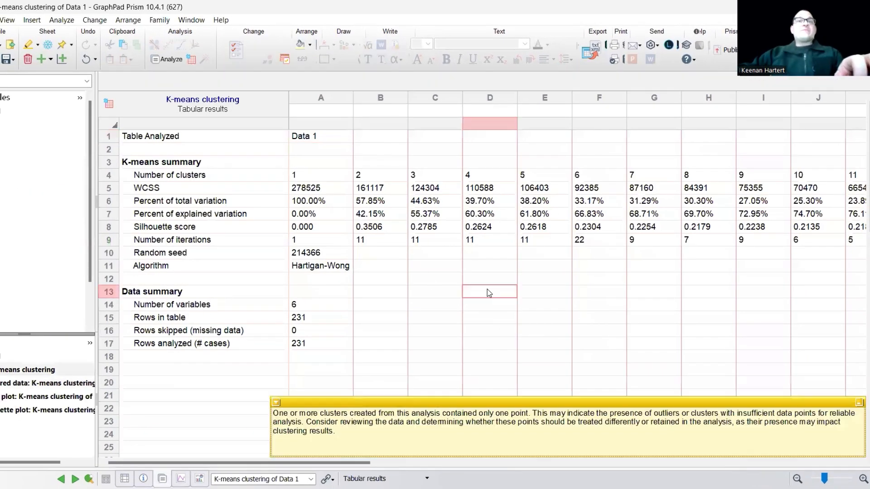
click(413, 302)
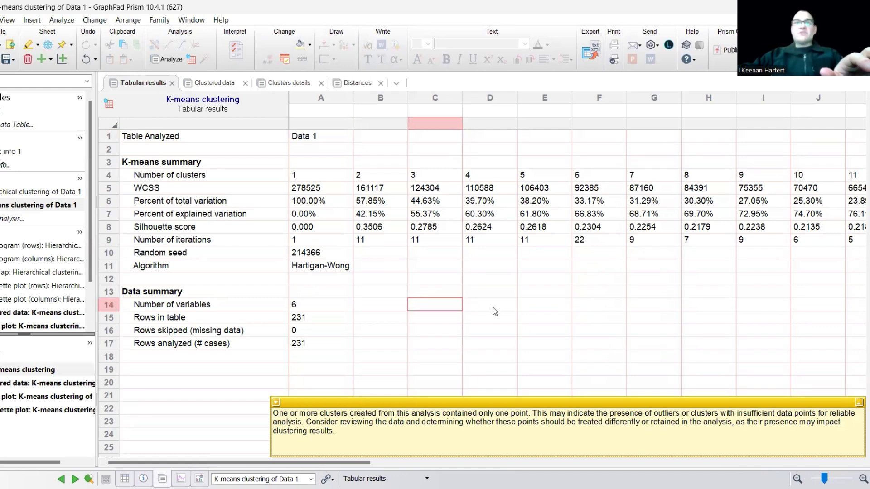
click(404, 267)
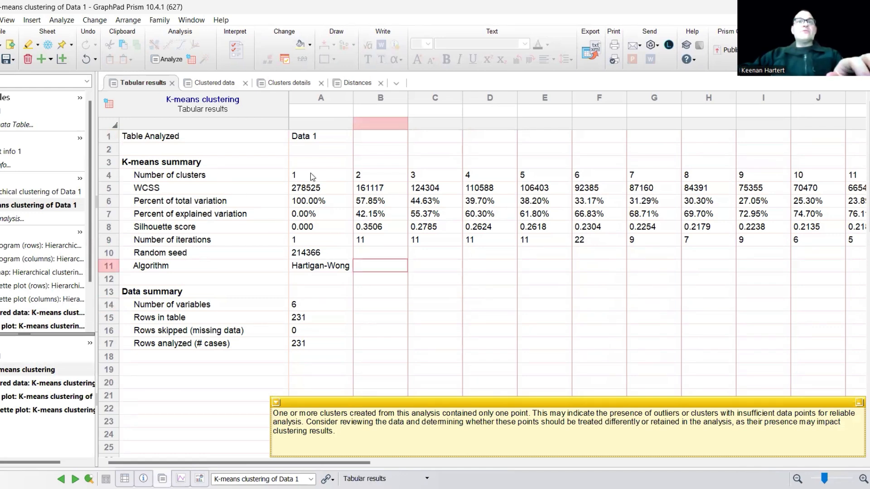
drag(312, 177, 793, 176)
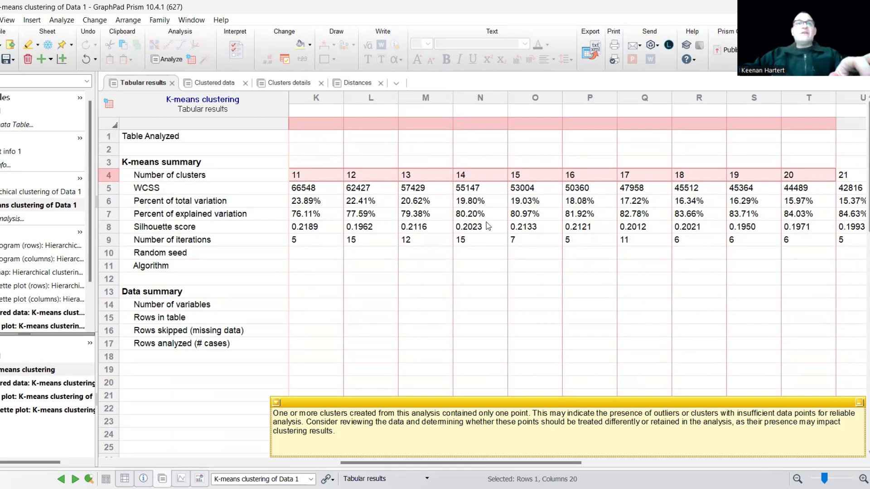
- Compare the silhouette scores of the different cluster counts in the K-means summary
click(444, 278)
key(Left)
key(Left)
key(Left)
key(Left)
key(Left)
key(Left)
key(Left)
key(Left)
key(Left)
key(Left)
key(Left)
key(Left)
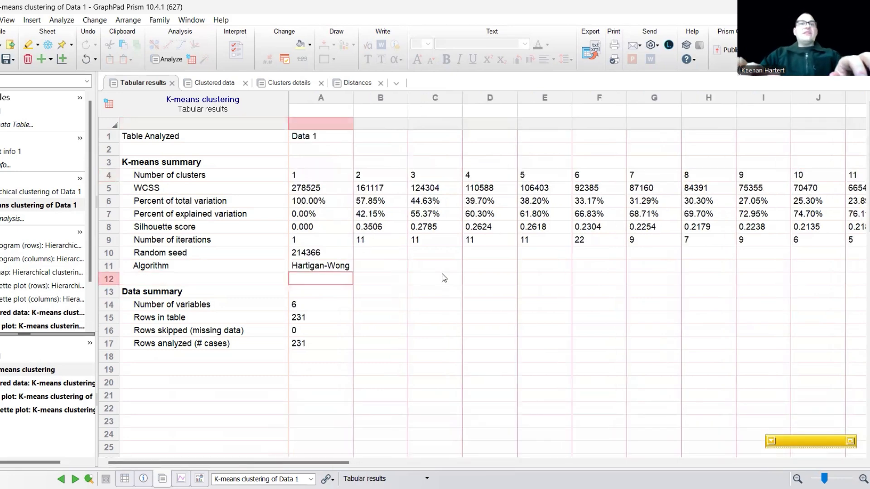
key(Up)
key(Up)
key(Up)
key(Up)
key(Right)
key(Up)
key(Left)
key(Down)
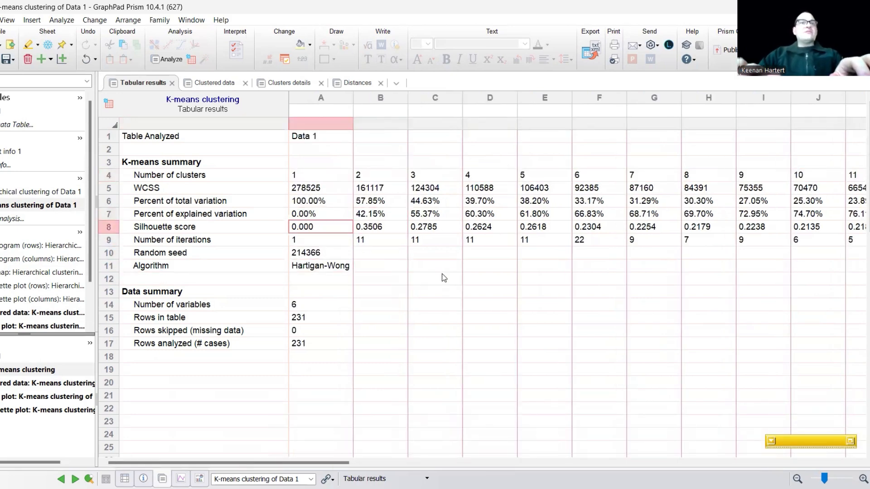
key(Left)
key(Right)
key(Right)
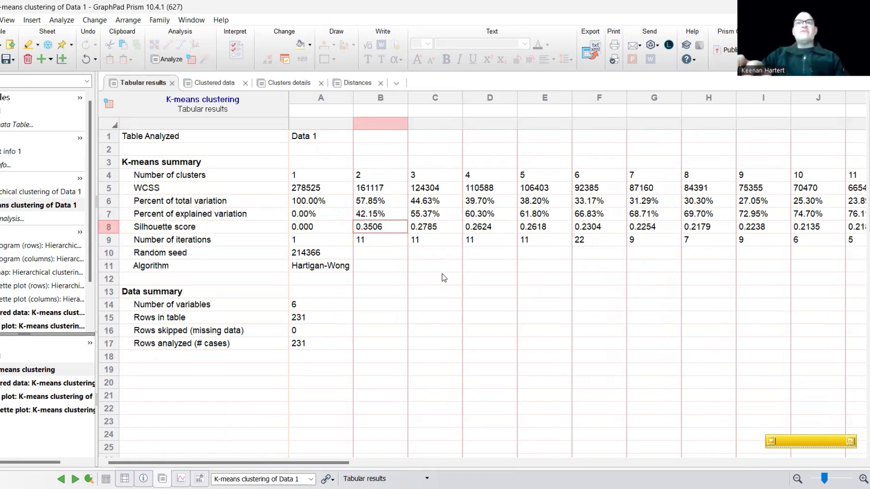
key(Right)
key(Right)
key(Right)
key(Right)
key(Right)
key(Right)
key(Right)
key(Left)
key(Left)
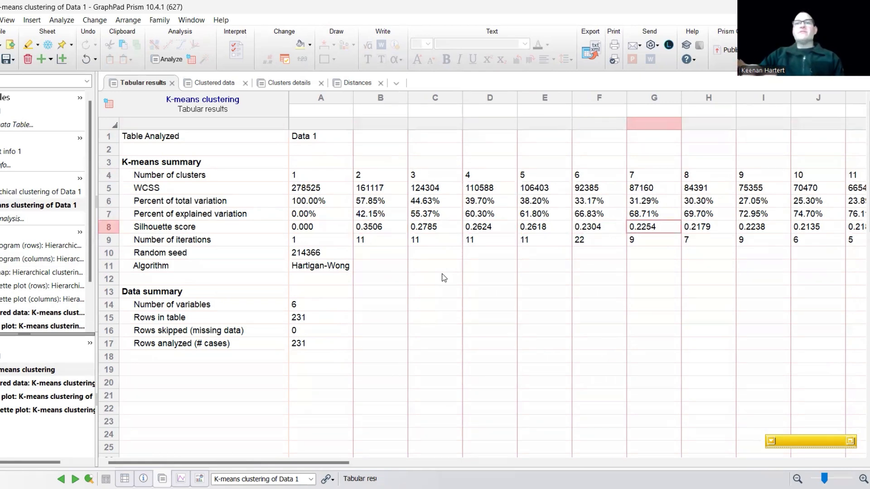
key(Left)
key(Left)
key(Left)
key(Left)
key(Left)
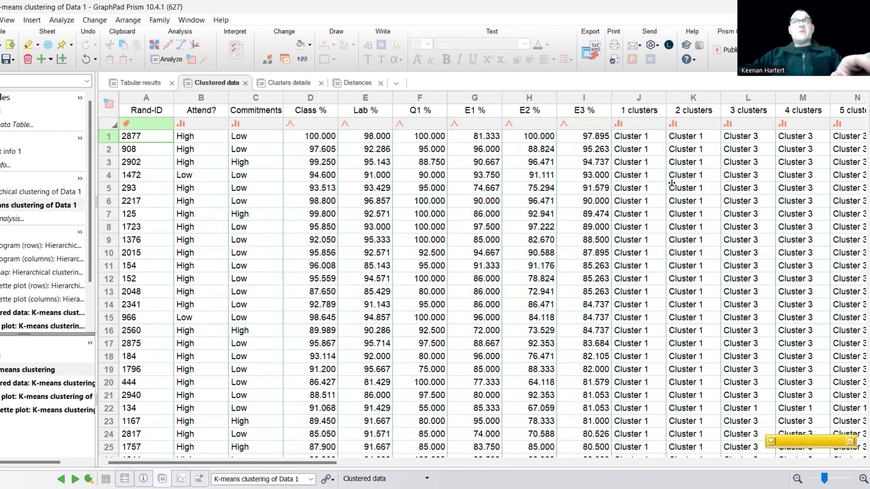
- Examine the clustered data's cluster assignments, starting with the 1 clusters column and continuing to the 8 clusters column
click(634, 98)
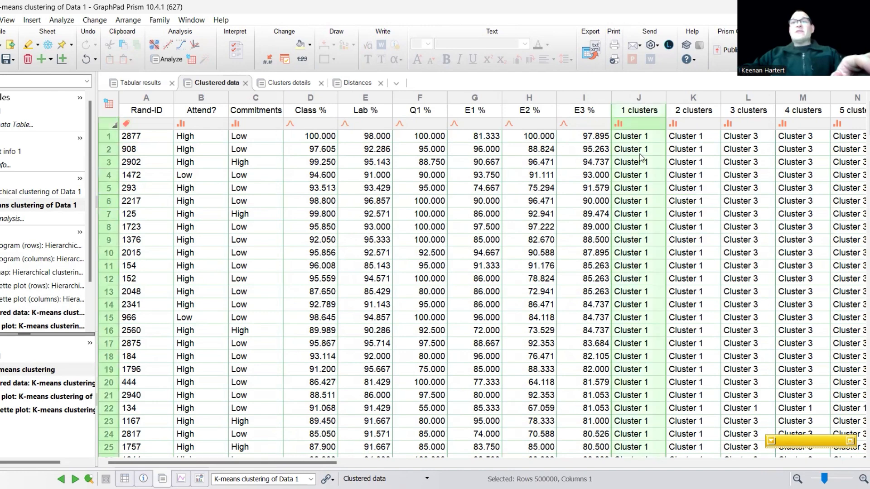
scroll(636, 272, down, 20)
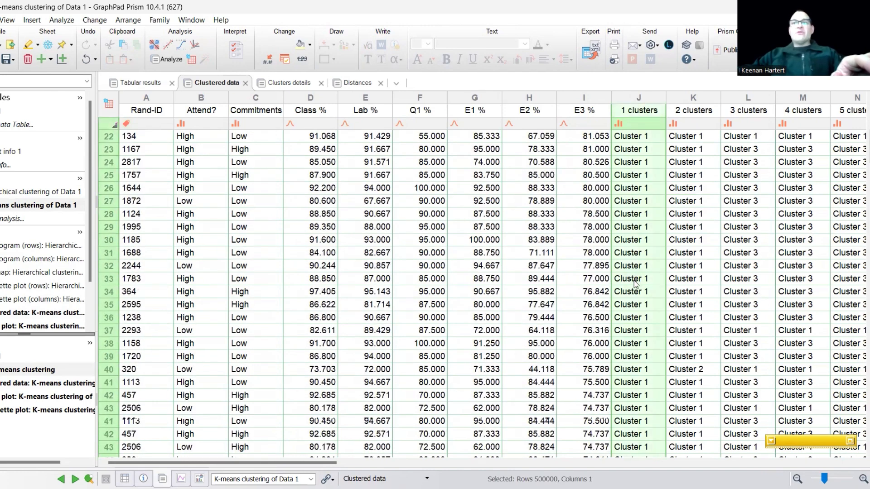
scroll(634, 297, up, 20)
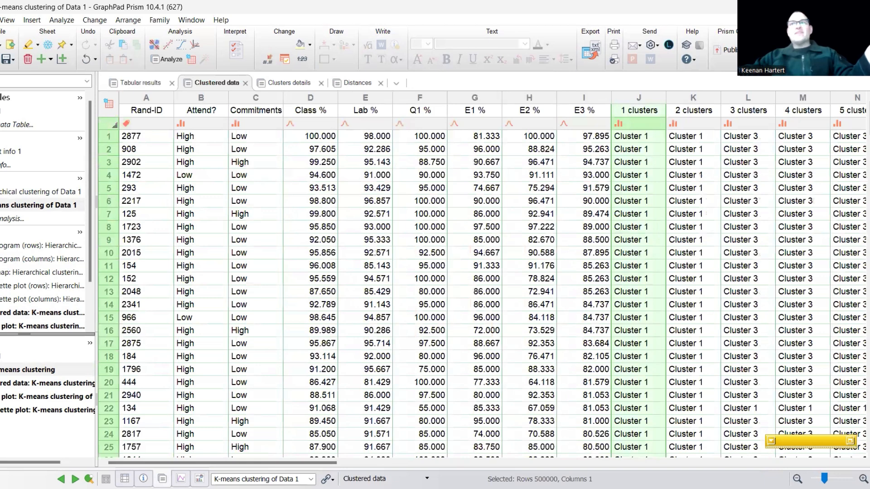
click(704, 281)
key(Right)
key(Right)
key(Right)
key(Right)
key(Right)
key(Right)
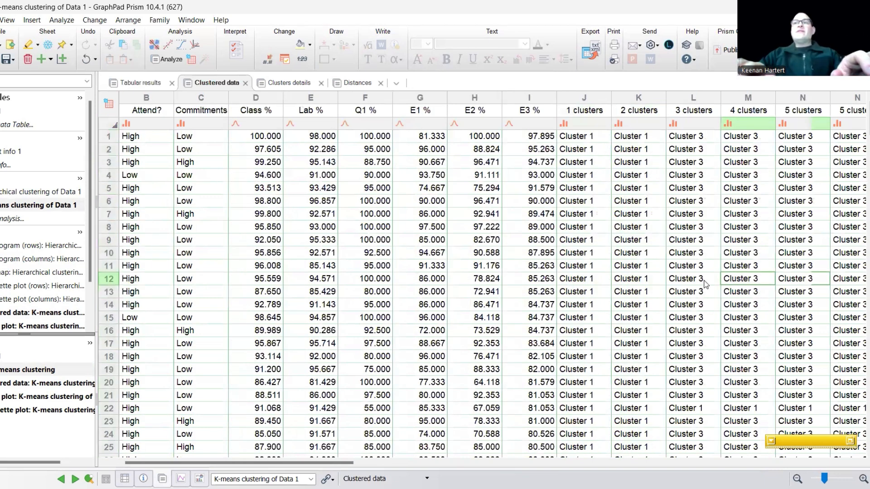
key(Up)
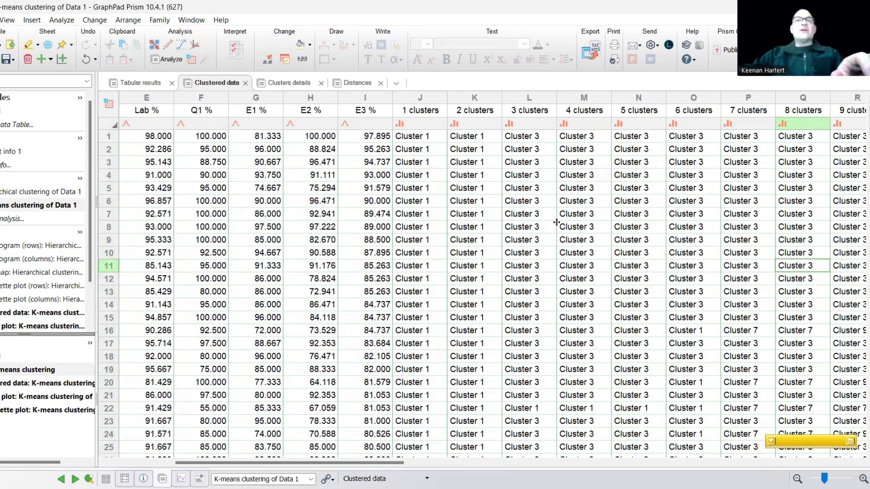
- Check the row assignments in the 2 clusters column through the end of the data and compare them with the 3 clusters column
click(536, 229)
drag(479, 136, 475, 188)
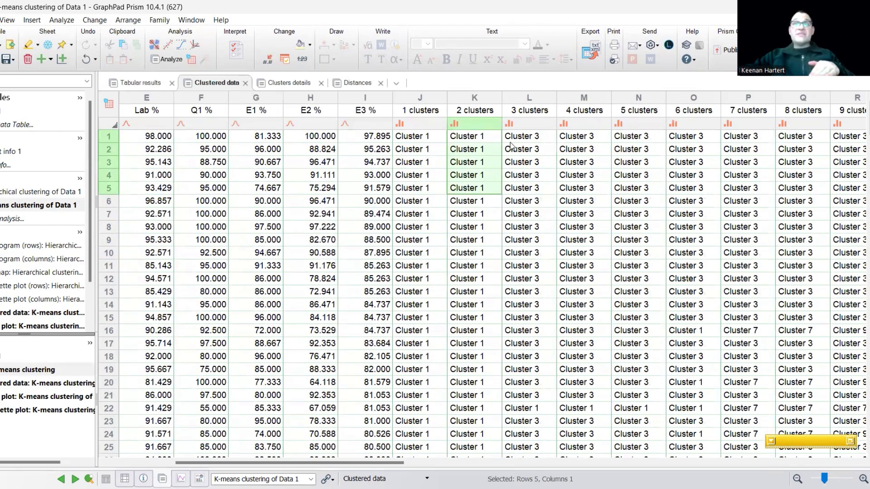
click(476, 128)
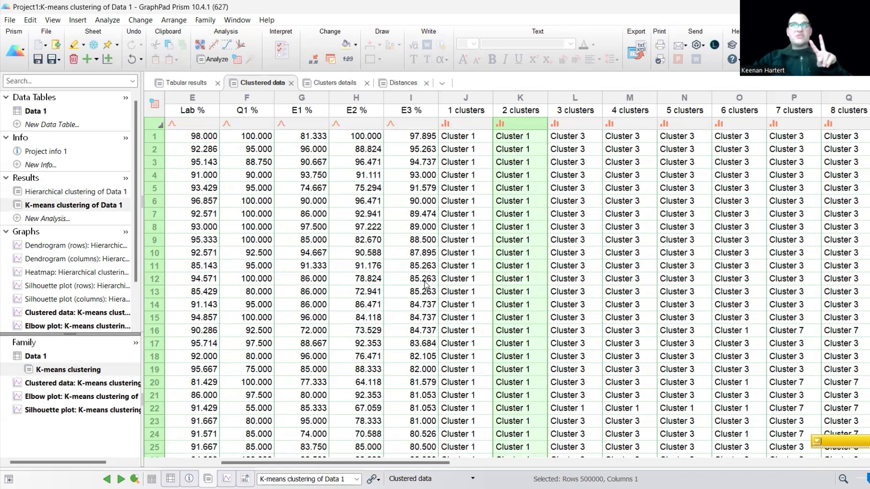
click(540, 187)
drag(528, 145, 515, 255)
scroll(516, 255, down, 20)
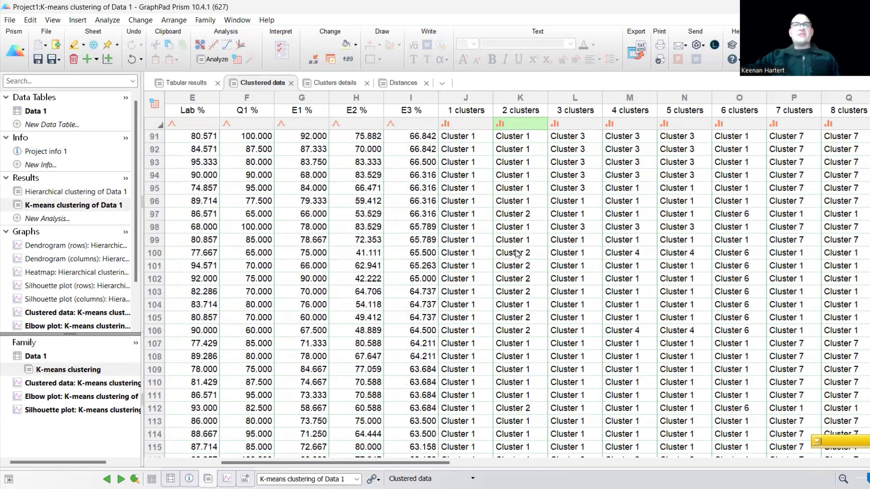
scroll(516, 250, down, 20)
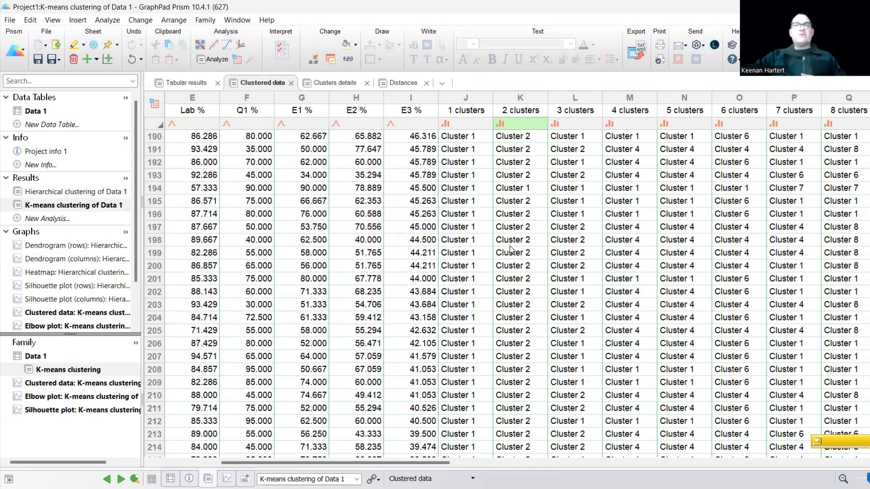
scroll(510, 246, up, 5)
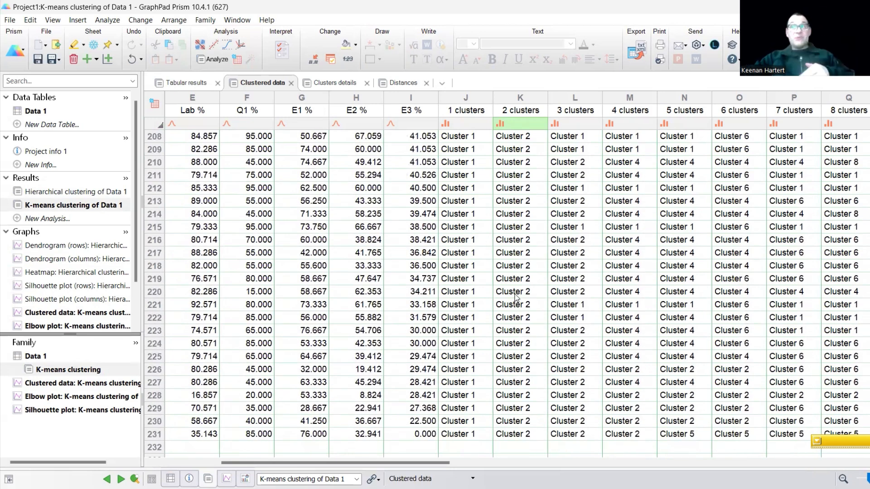
scroll(515, 297, up, 2)
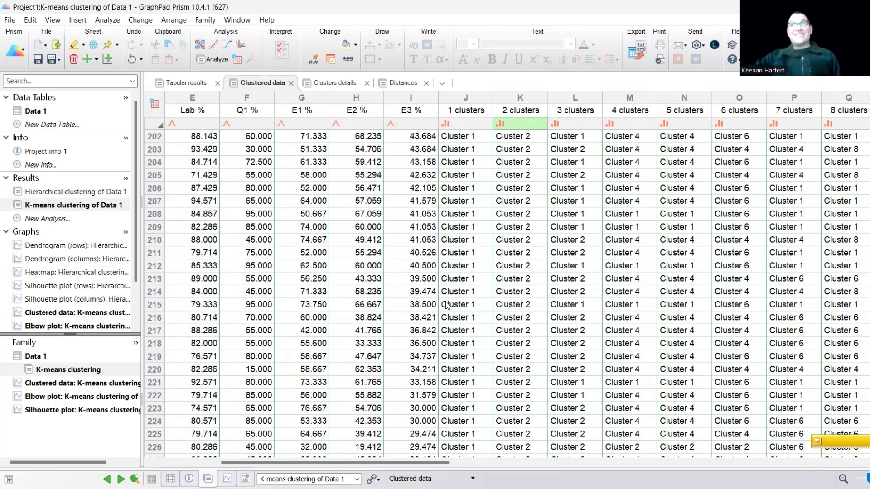
scroll(446, 305, up, 20)
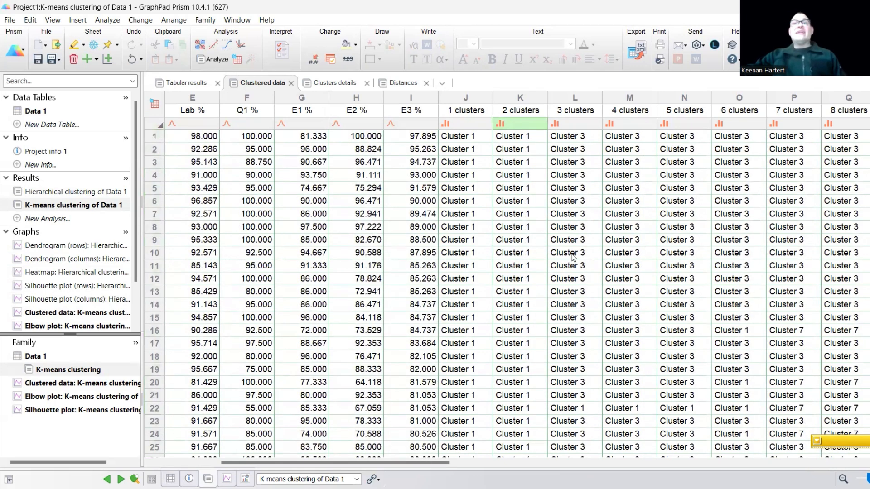
click(565, 124)
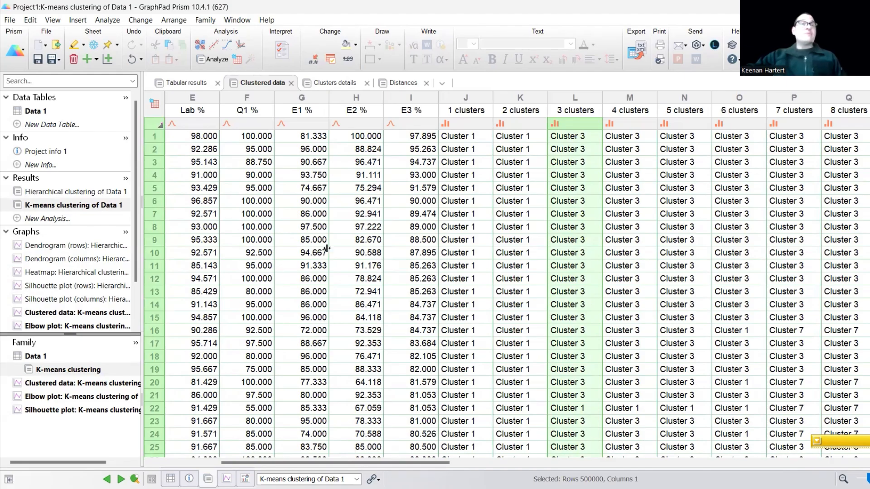
- Locate the K-means clustering silhouette plot among the project's graphs
click(503, 280)
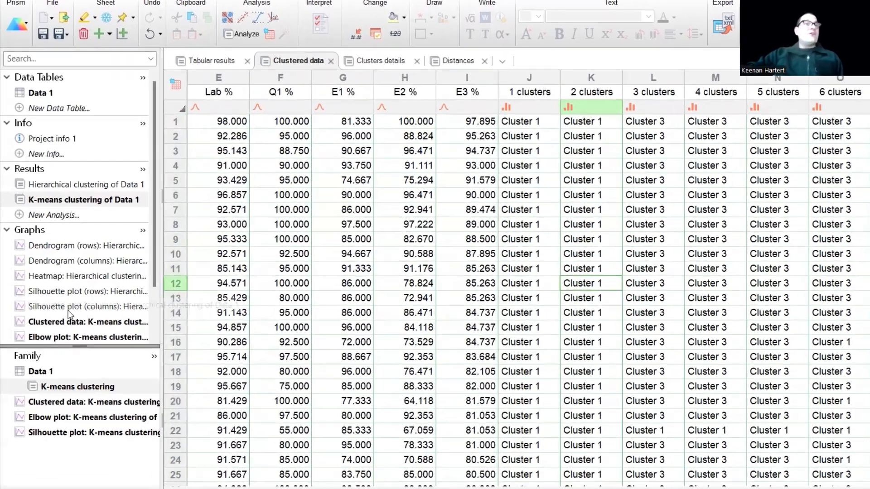
scroll(62, 297, down, 3)
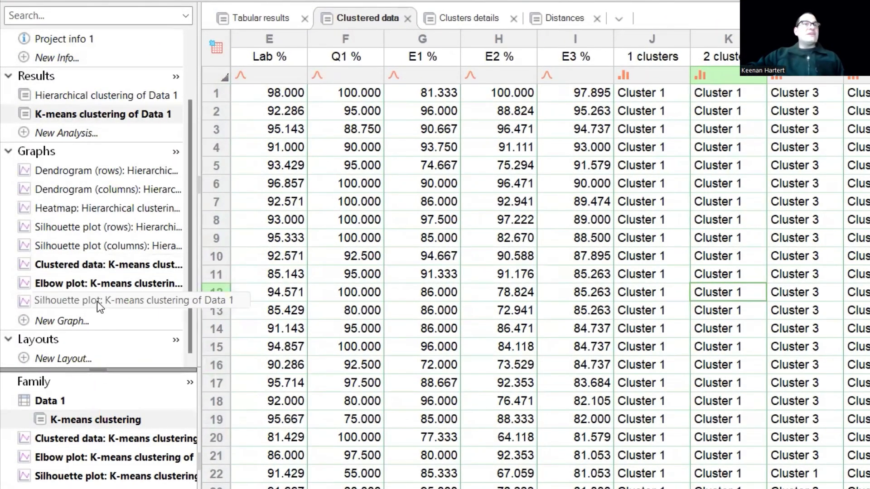
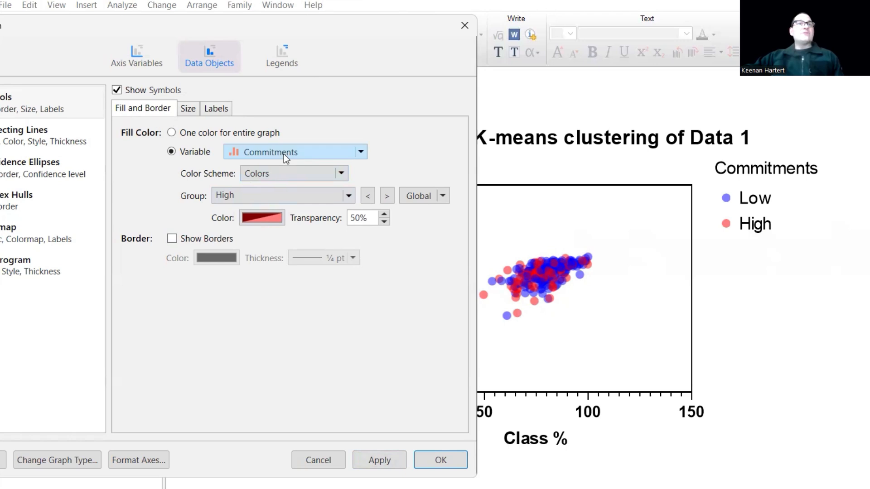
- Color the graph's symbols by the Attend? variable, select its Low group and apply the change
click(283, 154)
click(271, 168)
click(272, 198)
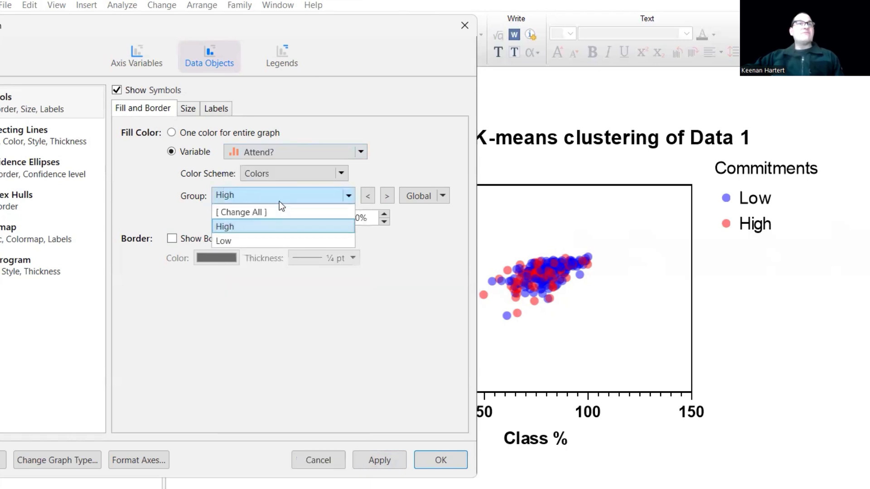
click(262, 240)
click(380, 460)
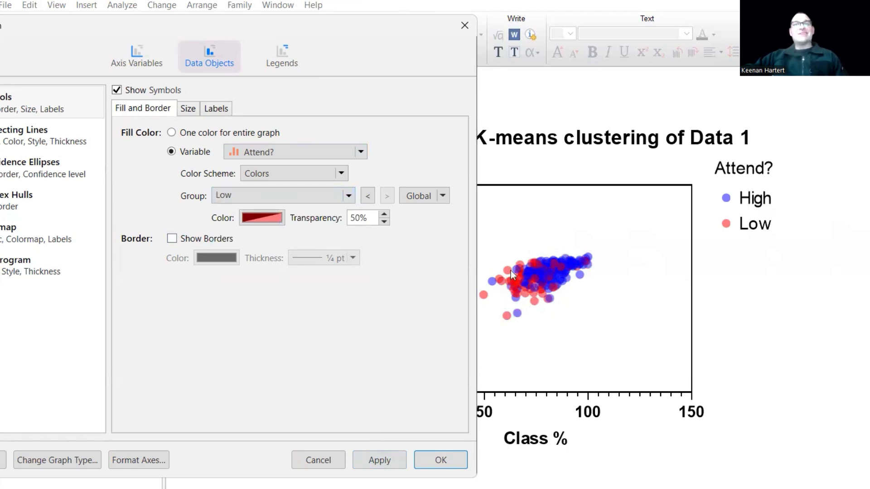
- Set the Low group's symbol fill transparency to 62% and apply it to the graph
click(384, 215)
click(384, 214)
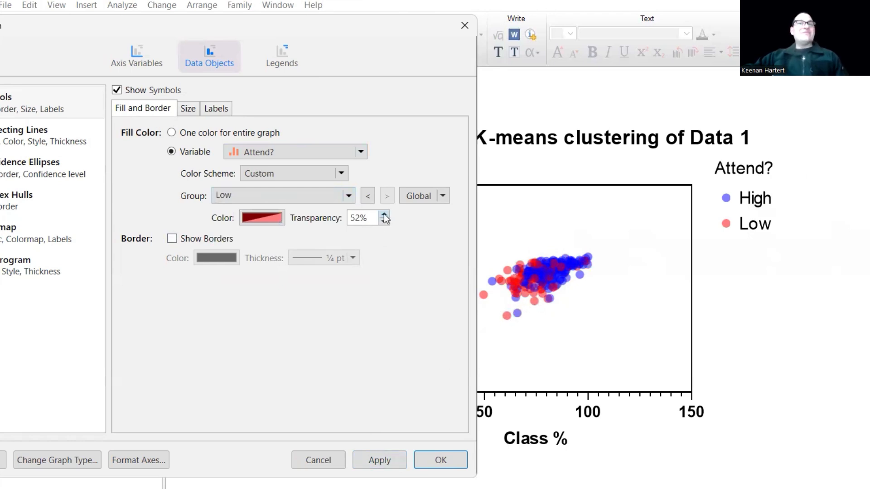
click(384, 216)
click(390, 460)
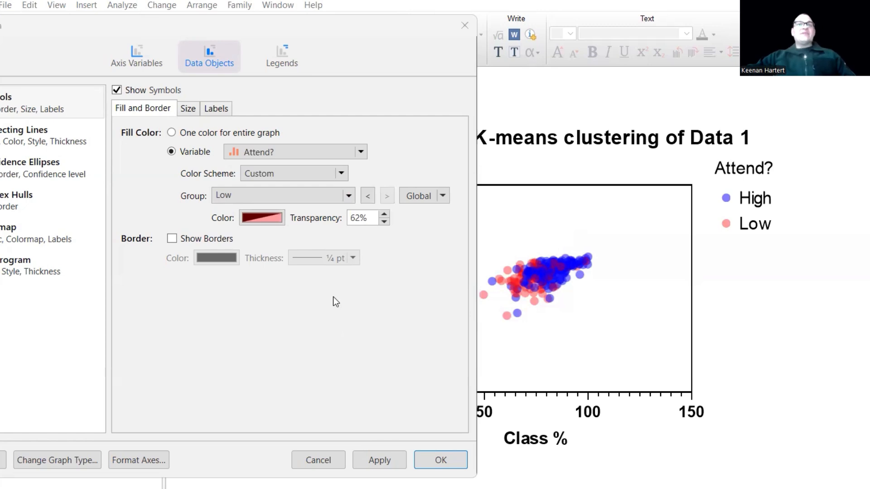
- Set the X axis variable to Q1 % and the Y axis variable to Class %
click(156, 61)
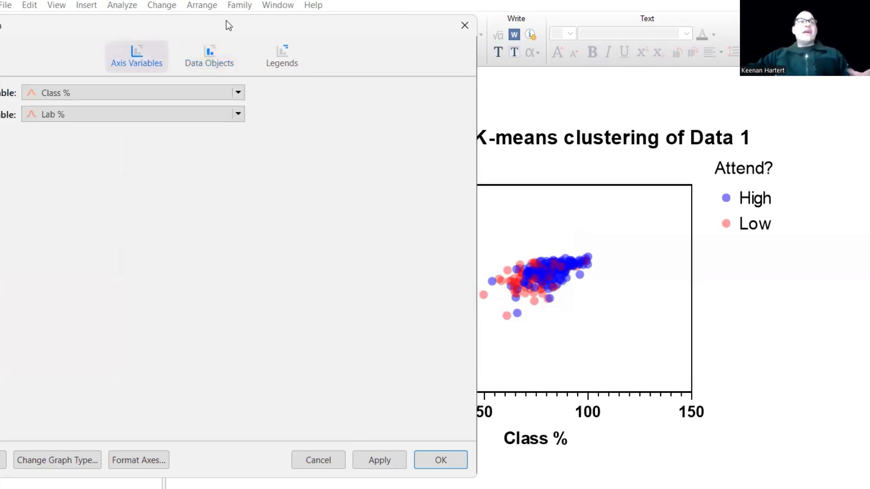
drag(227, 20, 316, 34)
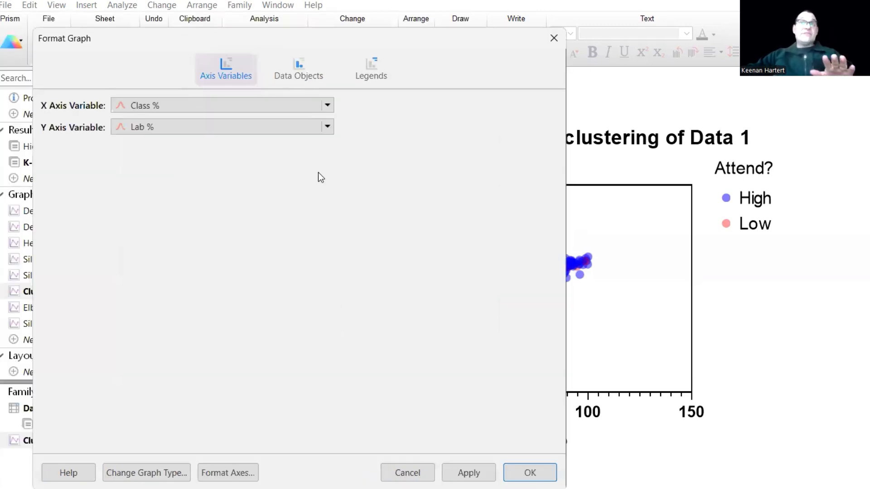
click(226, 102)
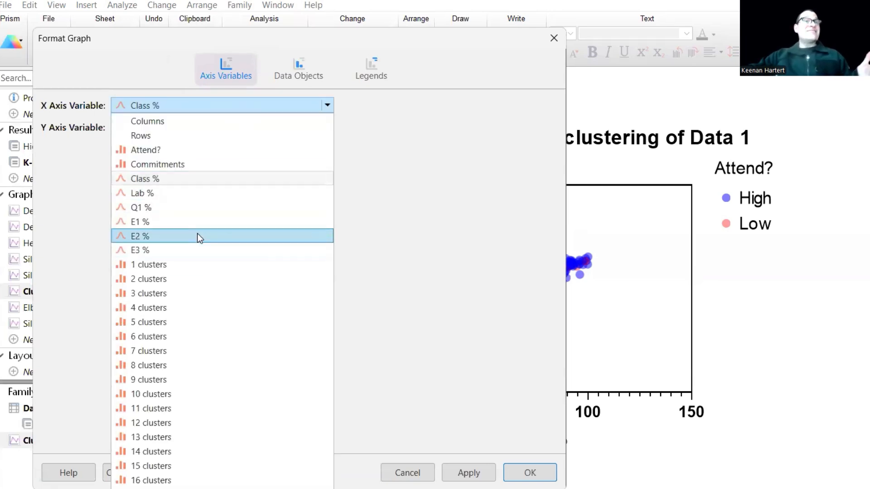
click(157, 208)
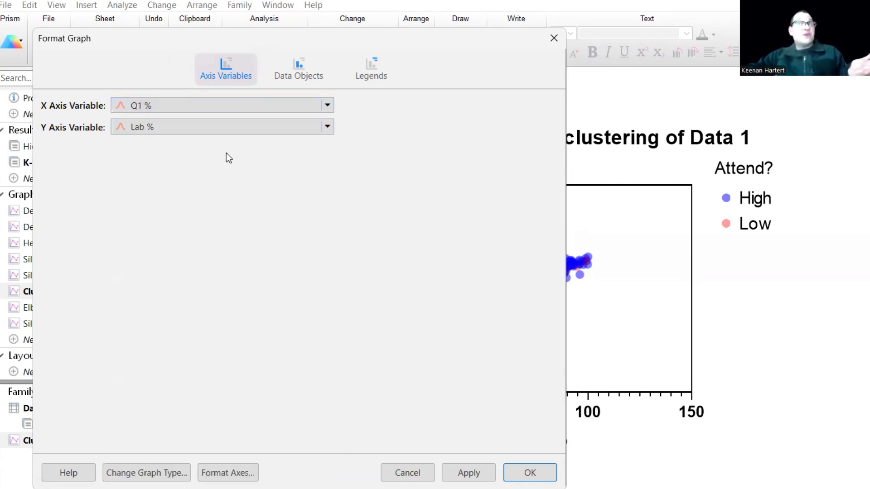
click(219, 127)
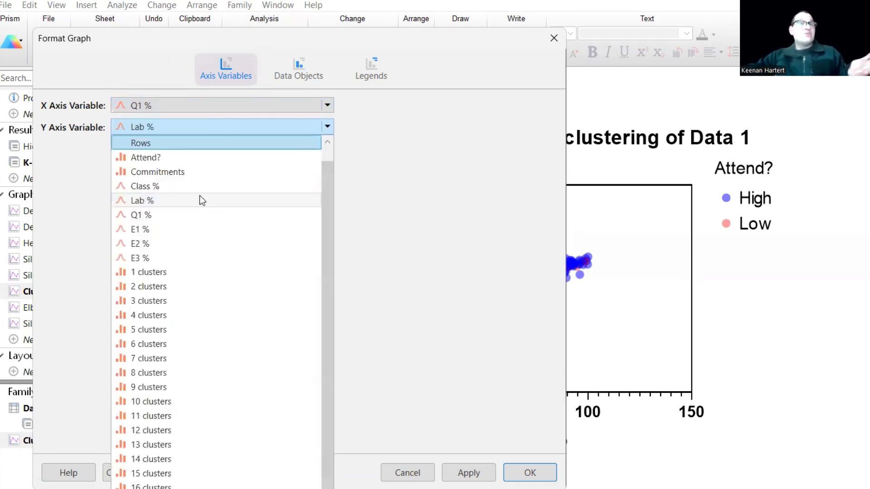
click(171, 186)
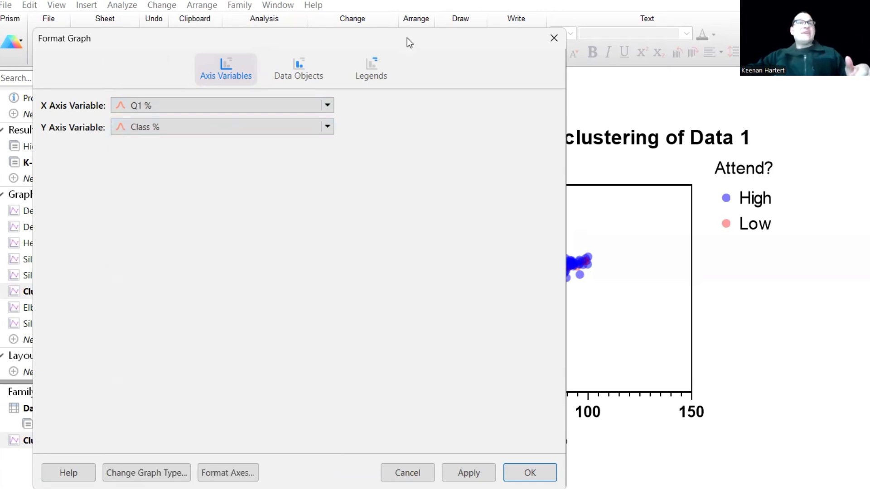
- Color the symbols by the 2 clusters variable and apply the changes to the graph
drag(409, 42, 331, 43)
click(217, 68)
click(258, 165)
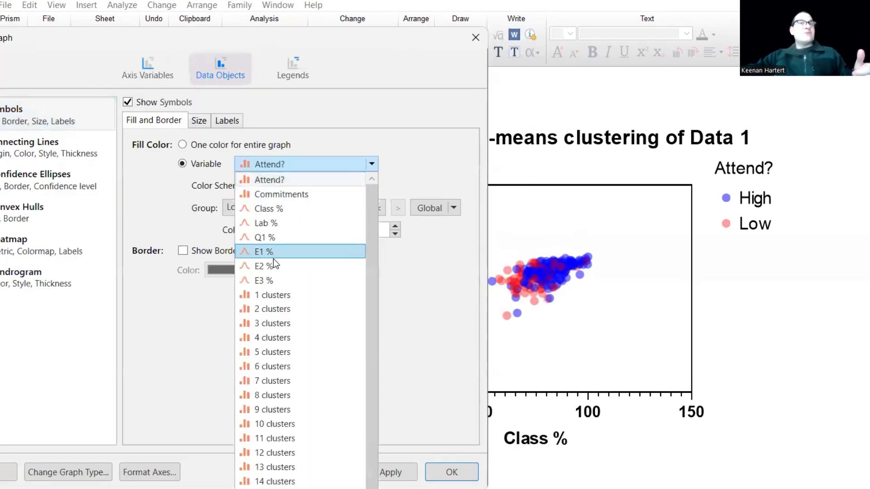
click(278, 308)
click(408, 470)
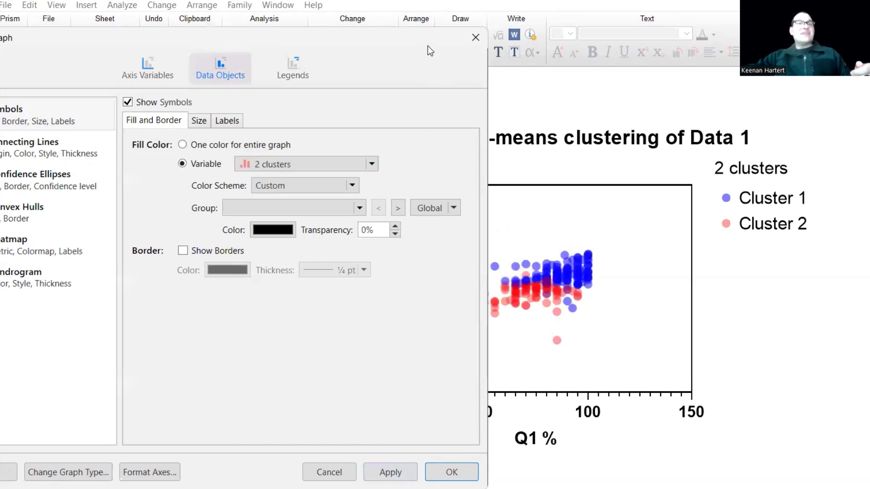
drag(428, 45, 324, 45)
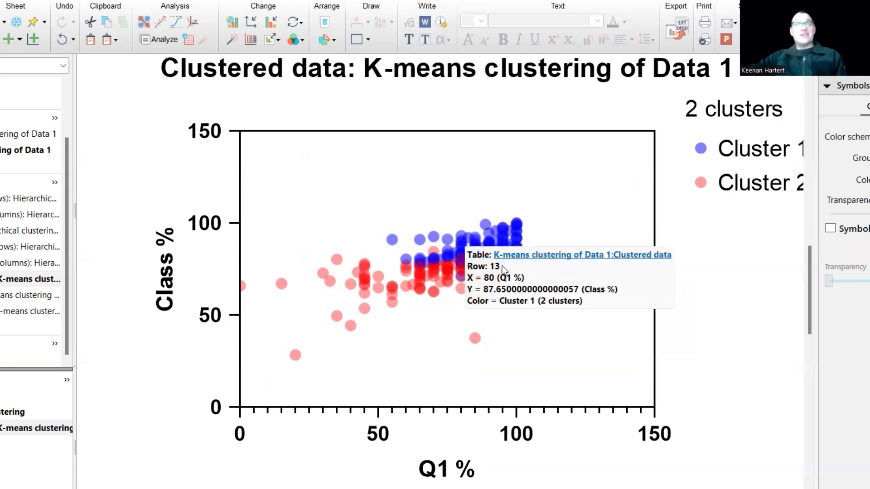
- Try plotting the 2 clusters variable on the X axis of the clustered data graph
scroll(447, 301, down, 2)
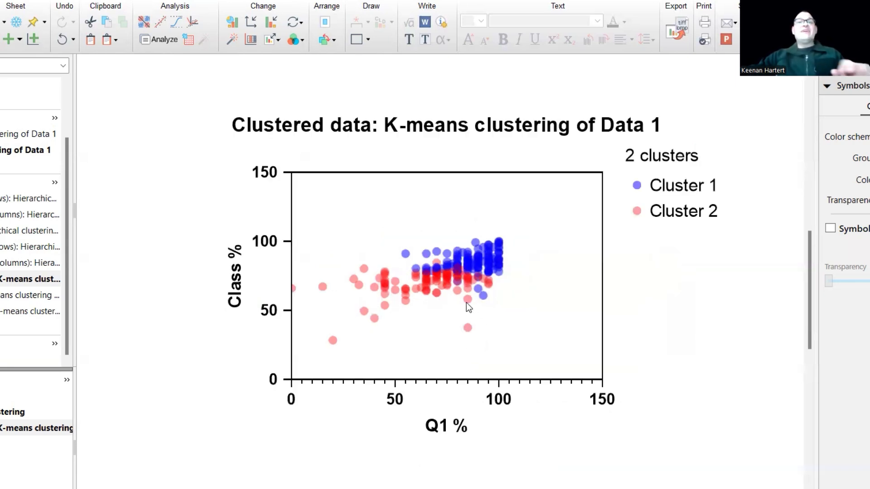
double_click(447, 275)
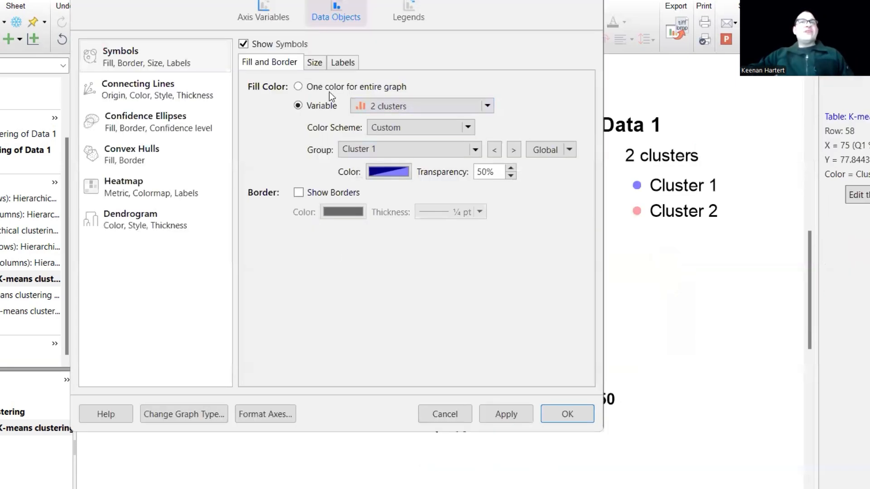
click(263, 17)
click(216, 50)
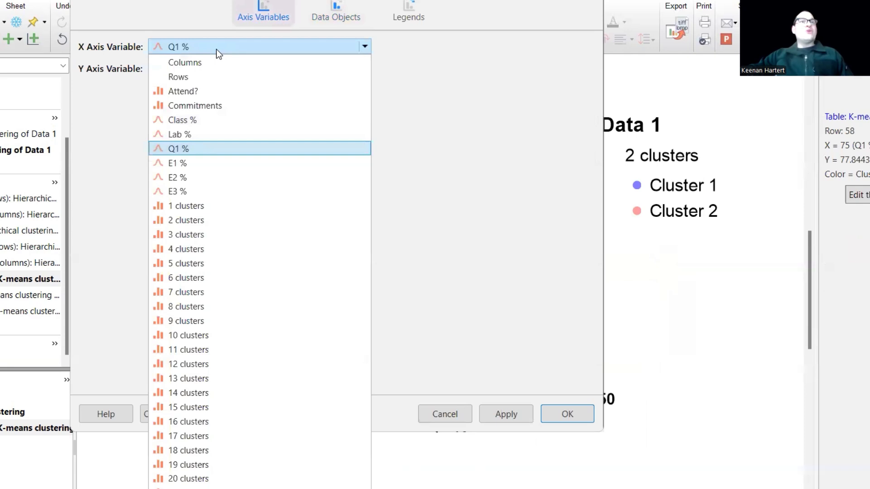
click(198, 220)
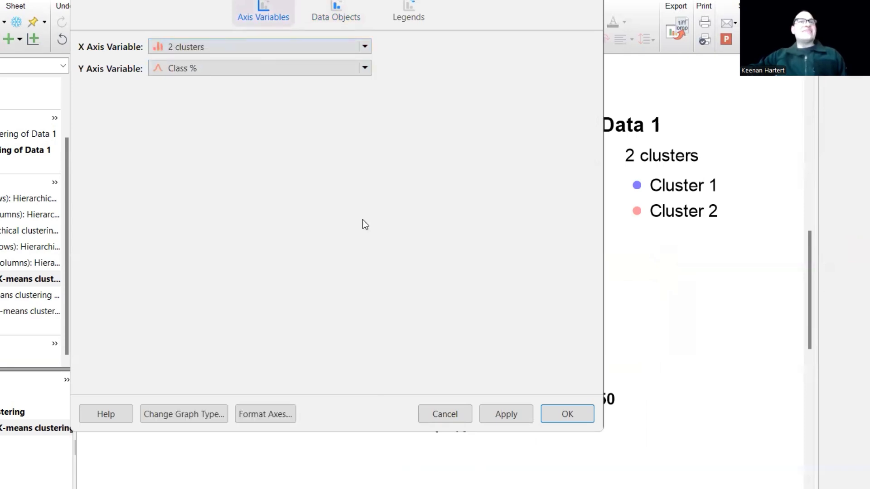
click(555, 417)
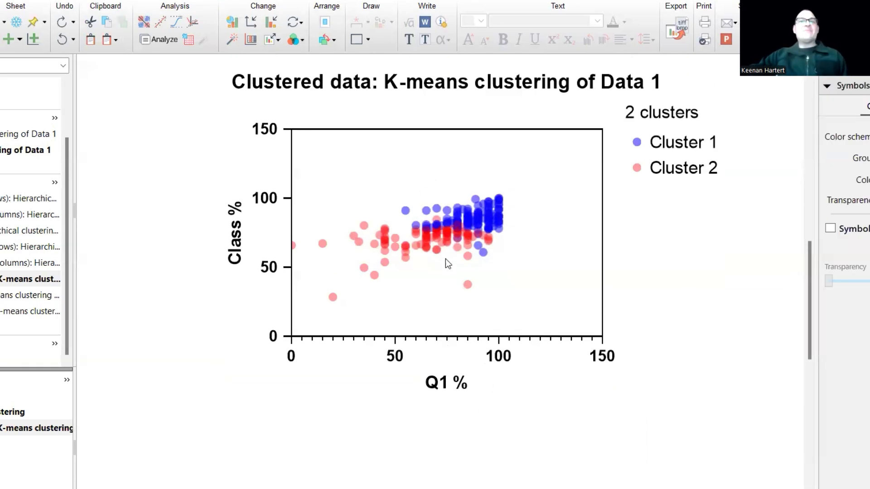
- Try 3 clusters and E3 % as the Y axis variable, and return the axis to Class %
double_click(447, 238)
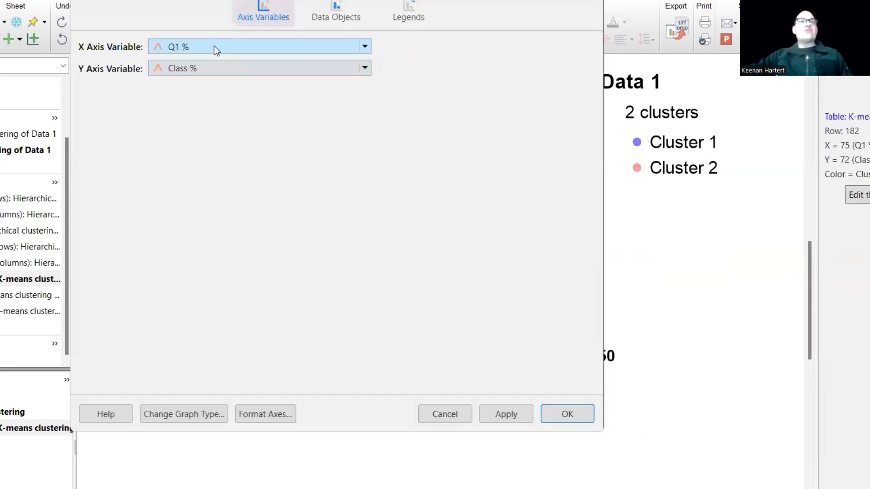
click(257, 69)
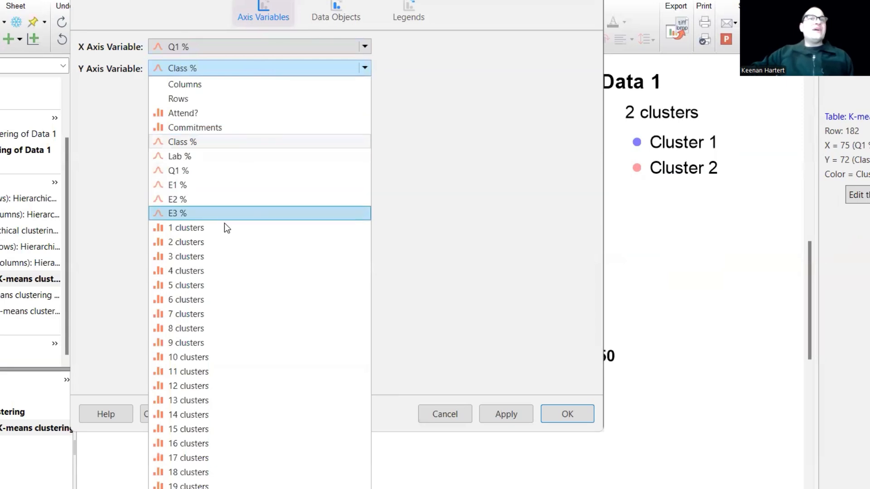
click(216, 256)
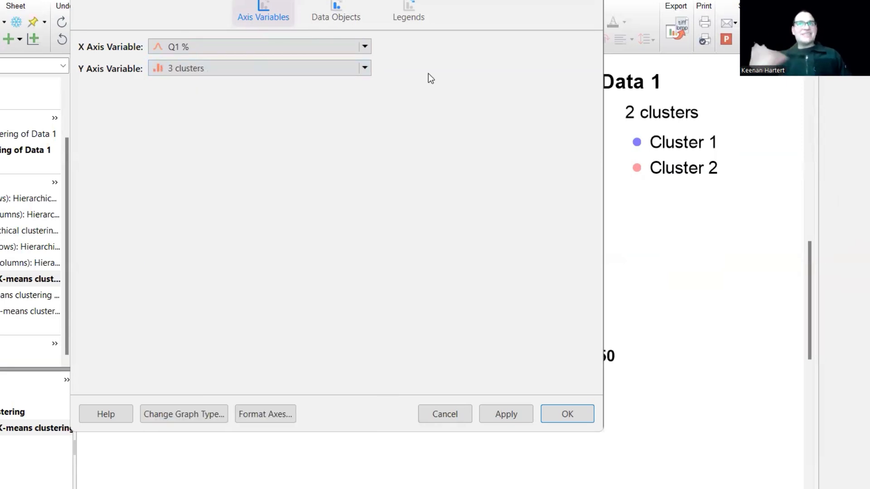
click(224, 67)
click(197, 213)
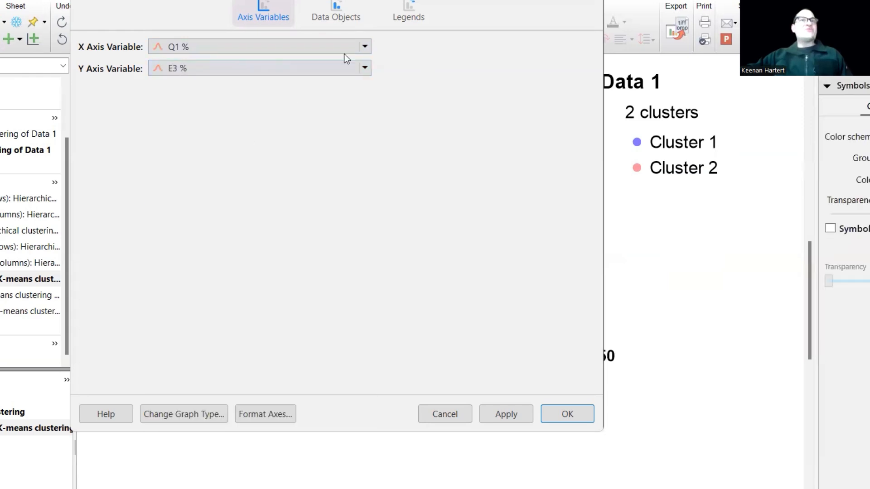
click(161, 74)
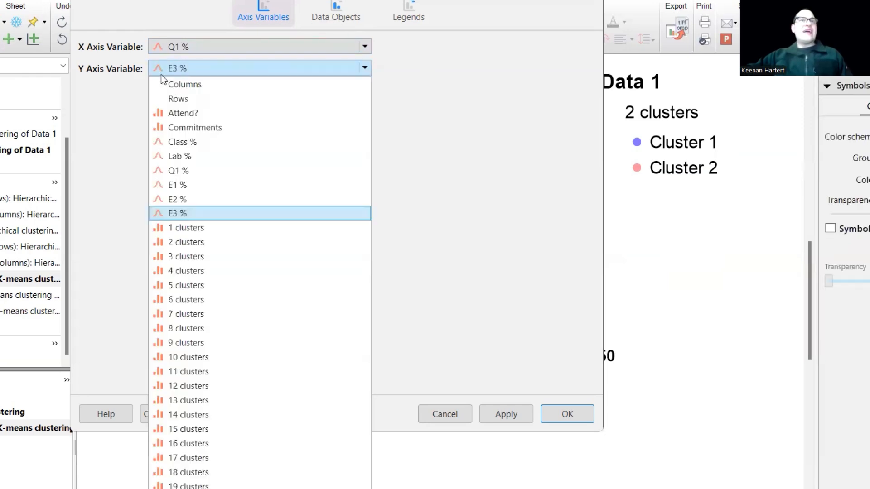
click(178, 140)
- Change the symbols' fill color variable to 3 clusters and apply it to the graph
click(337, 19)
click(375, 110)
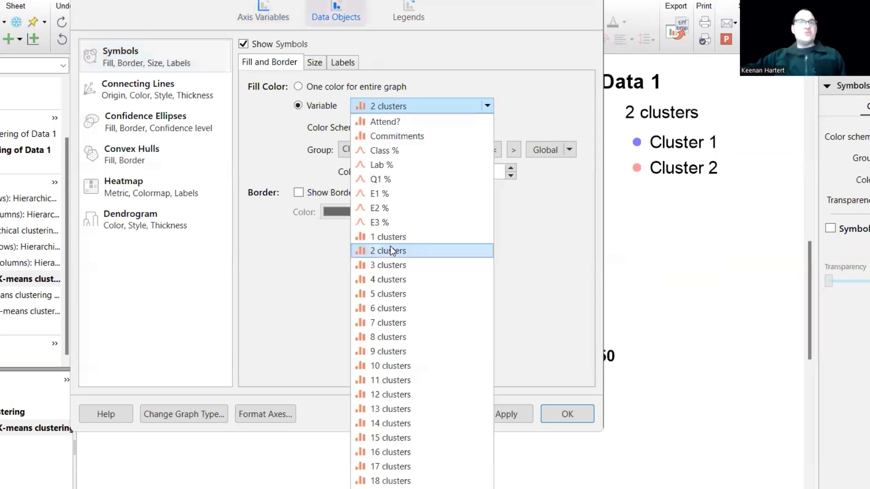
click(389, 265)
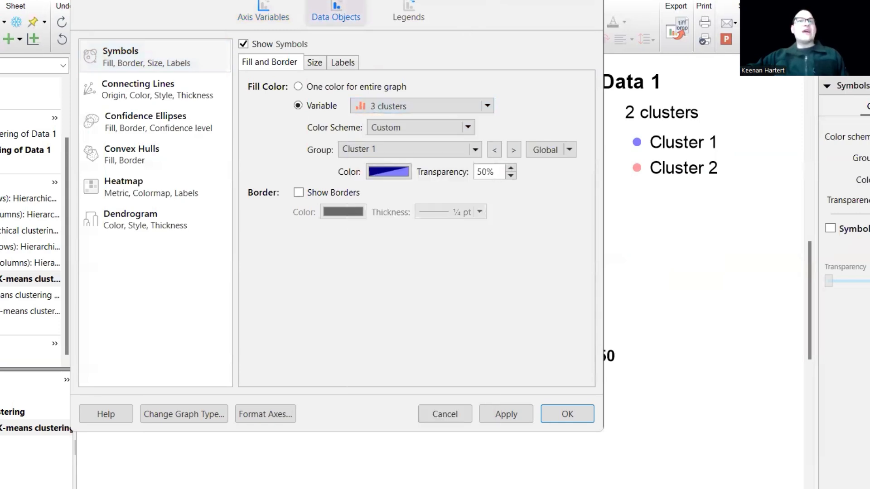
drag(458, 0, 155, 33)
click(213, 473)
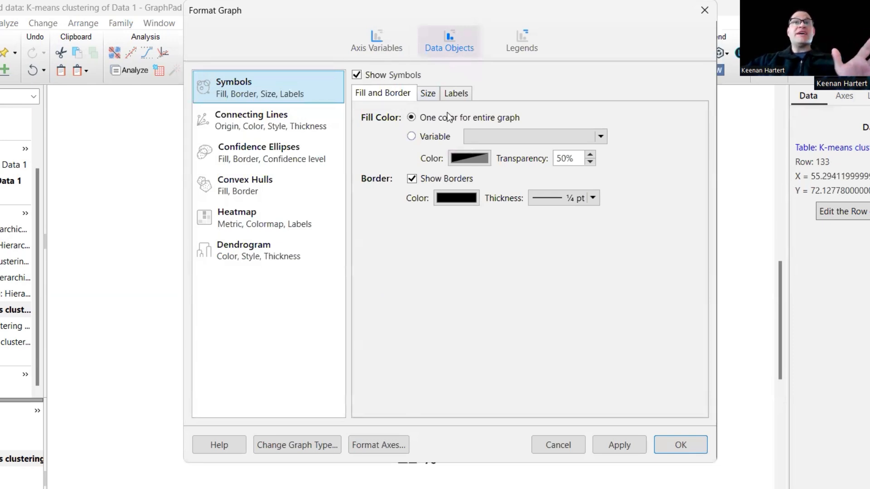
- Color the E2 % versus Class % graph's symbols by 3 clusters, using the Colors scheme
click(434, 139)
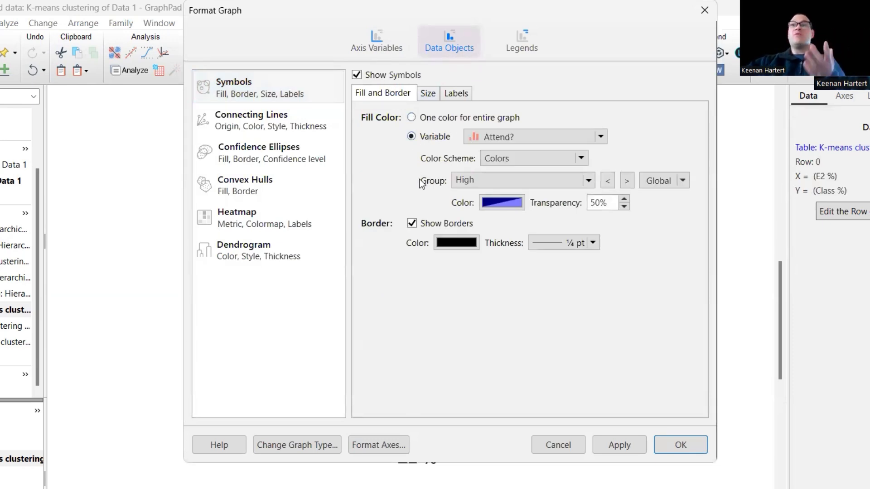
click(483, 137)
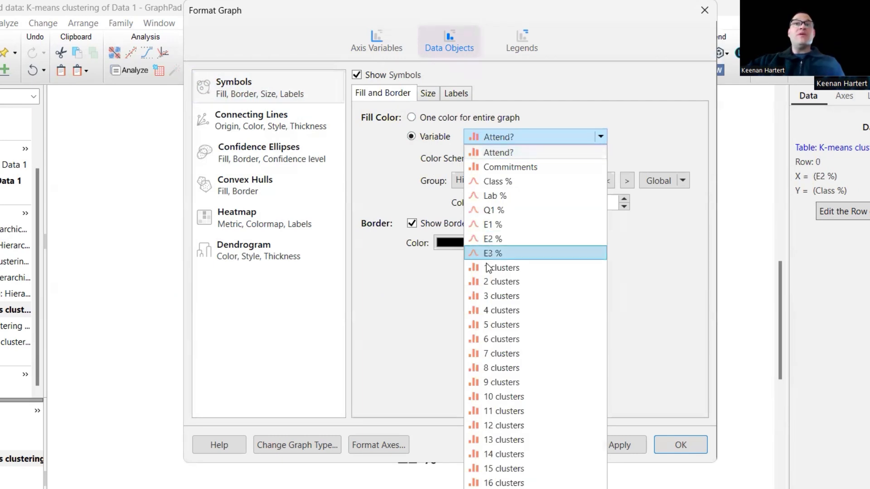
click(499, 296)
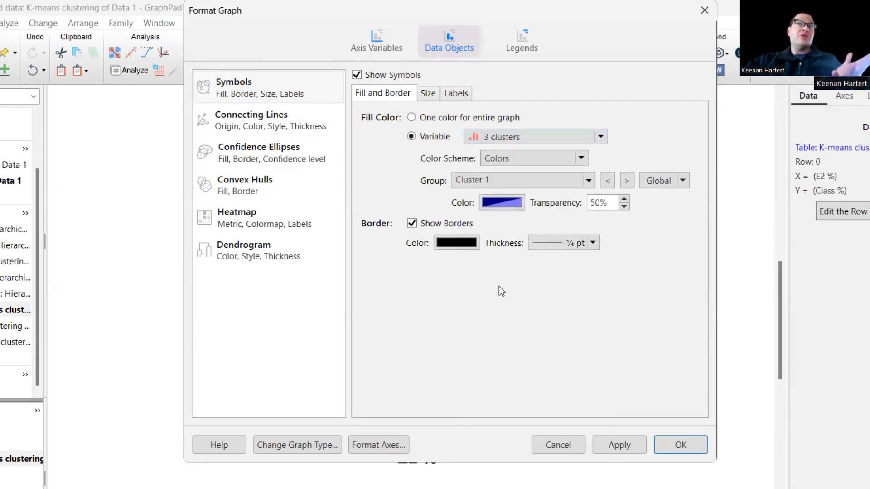
click(562, 158)
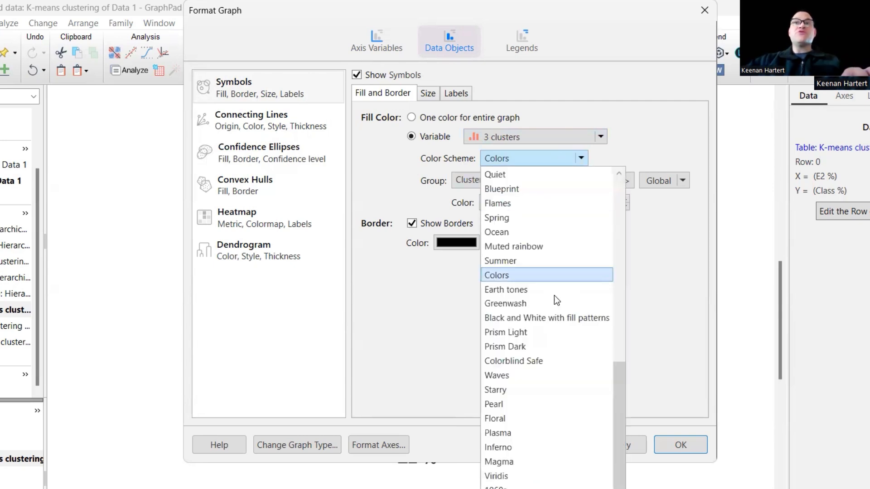
click(543, 275)
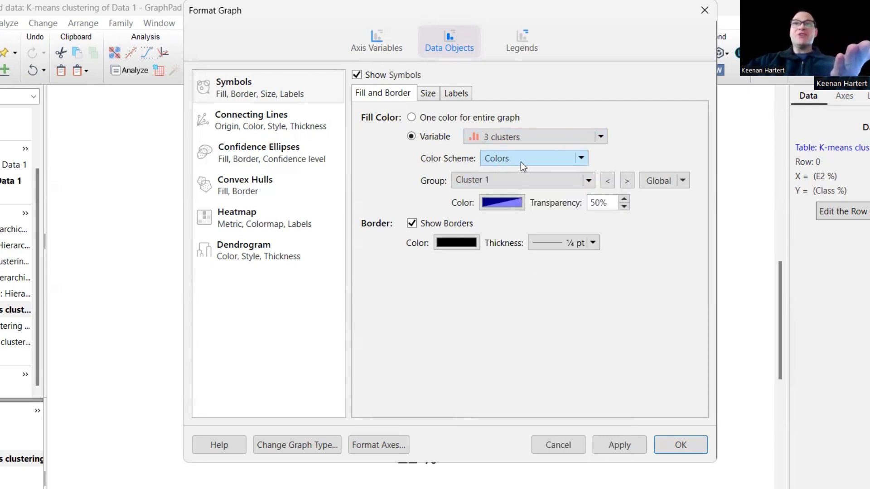
click(670, 444)
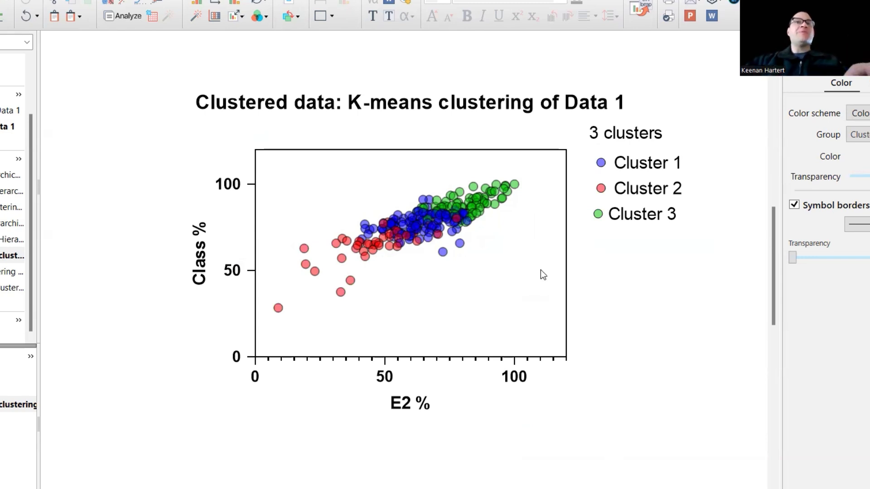
- Show a confidence ellipse for each group defined by 3 clusters, filled by group with the Colors scheme
mouse_move(424, 240)
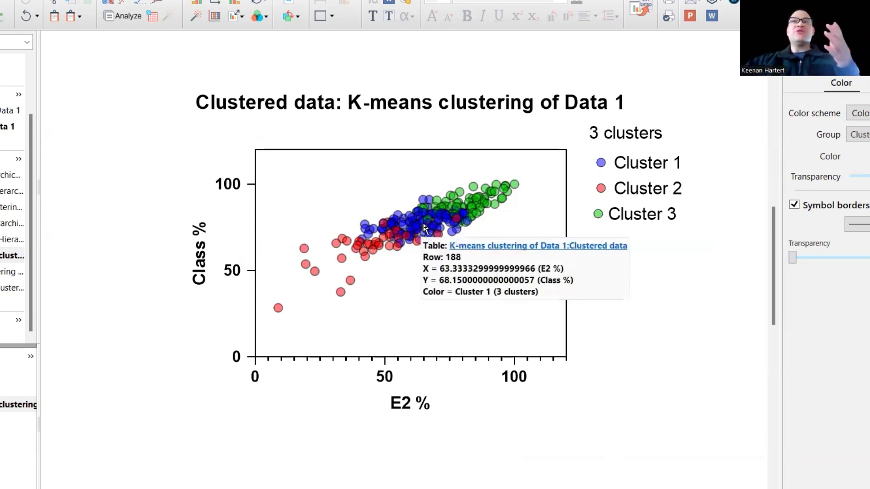
double_click(424, 239)
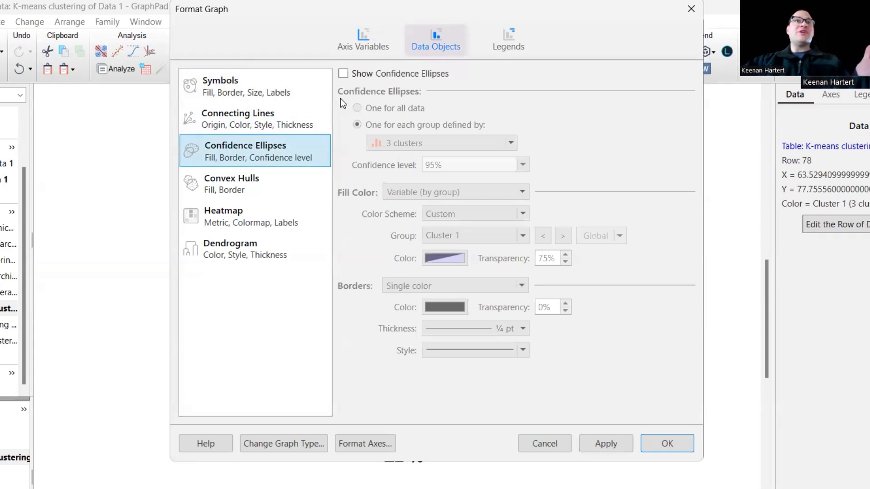
click(343, 75)
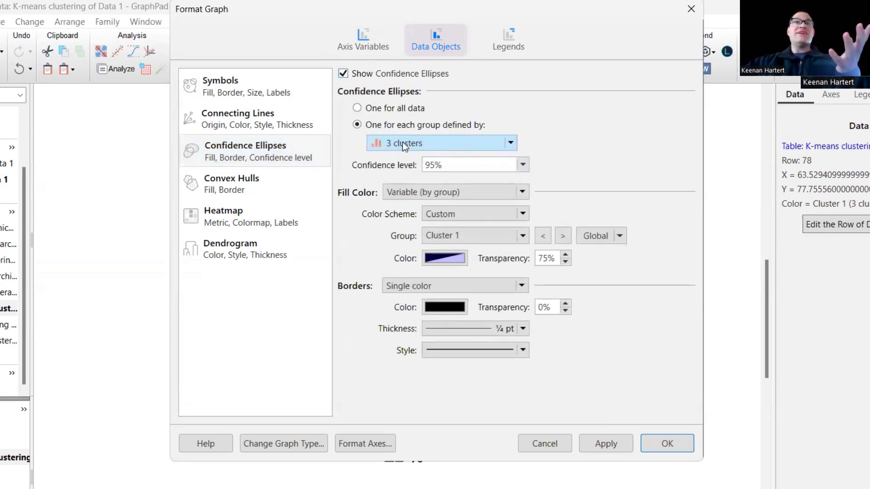
click(387, 110)
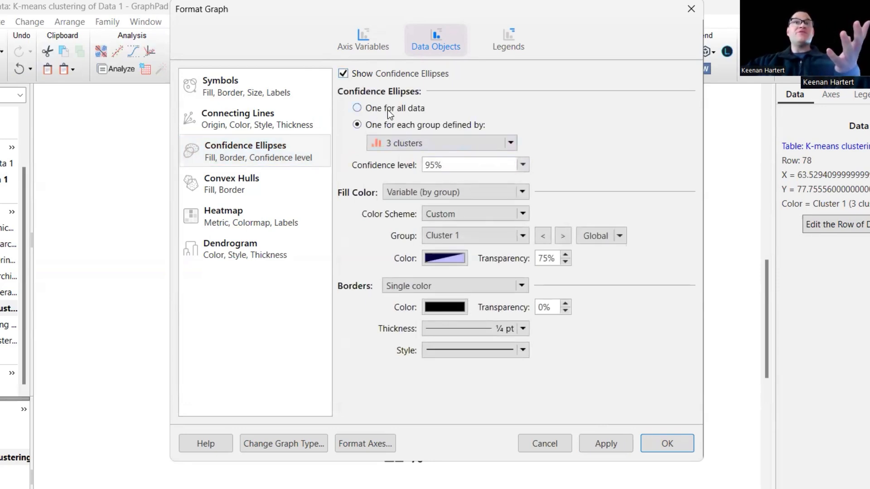
click(387, 124)
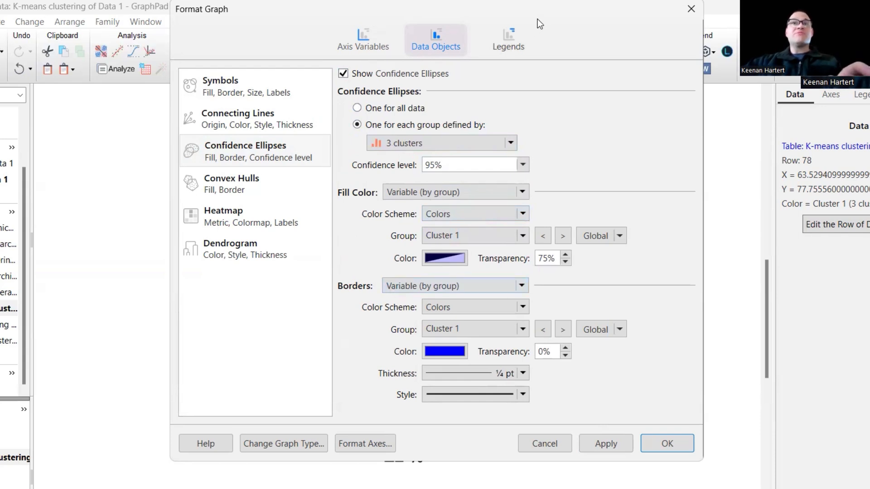
- Set the confidence ellipses' borders to a single color and apply the settings to the graph
drag(537, 19, 195, 53)
click(97, 320)
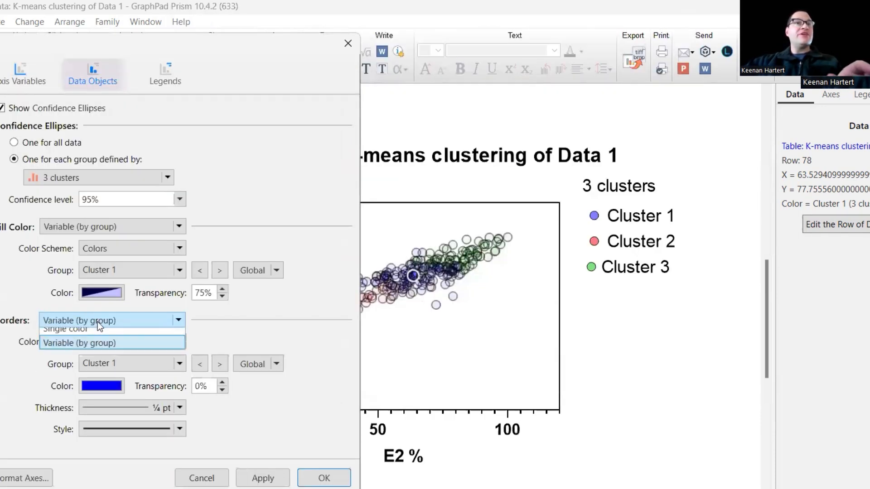
click(89, 350)
click(266, 479)
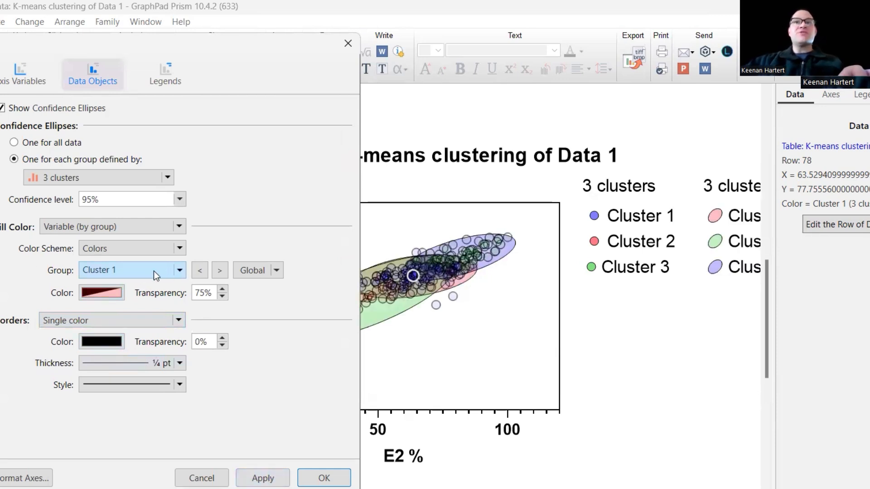
- Recolor the ellipse fills to match the symbols at 50% transparency: Cluster 1 blue, Cluster 2 red and Cluster 3 green
click(119, 293)
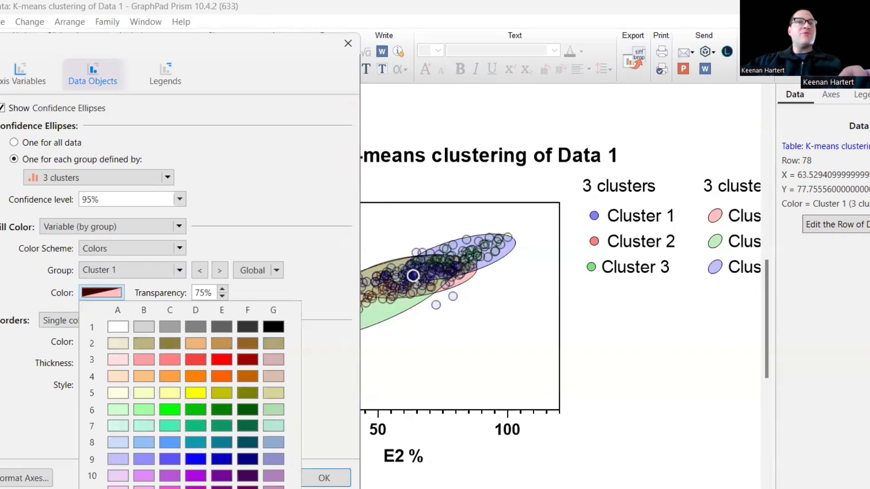
click(183, 341)
click(217, 272)
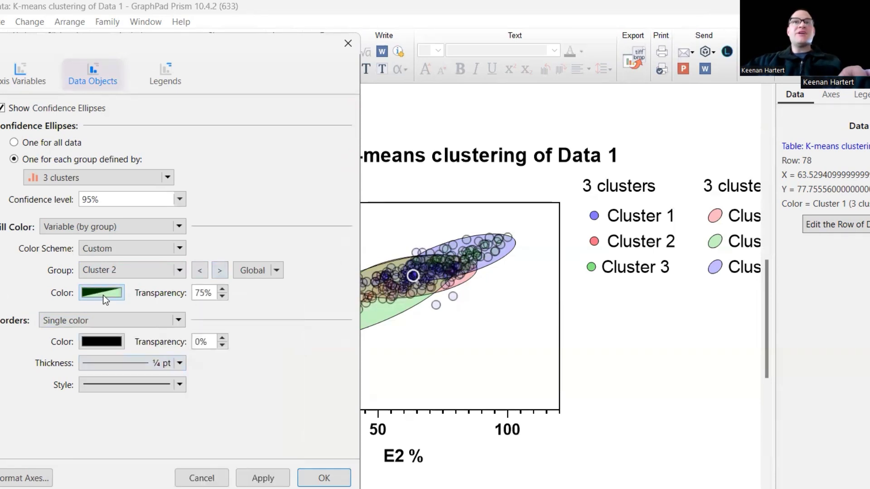
click(102, 295)
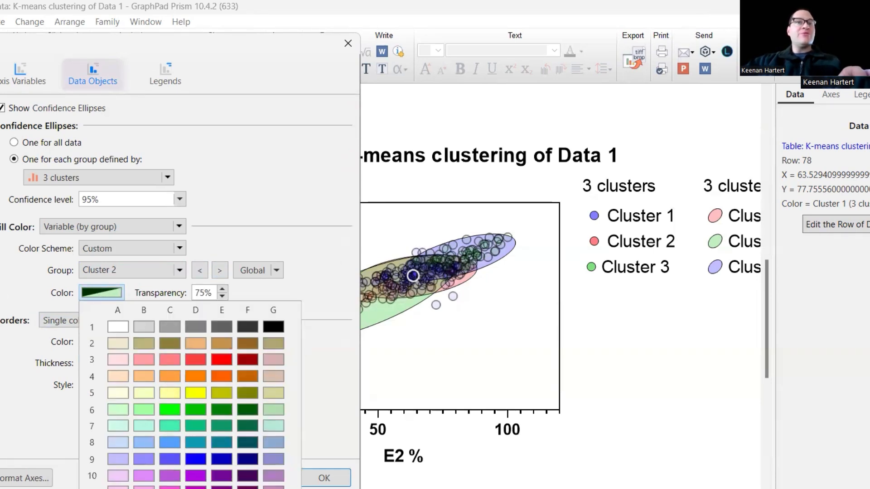
click(219, 271)
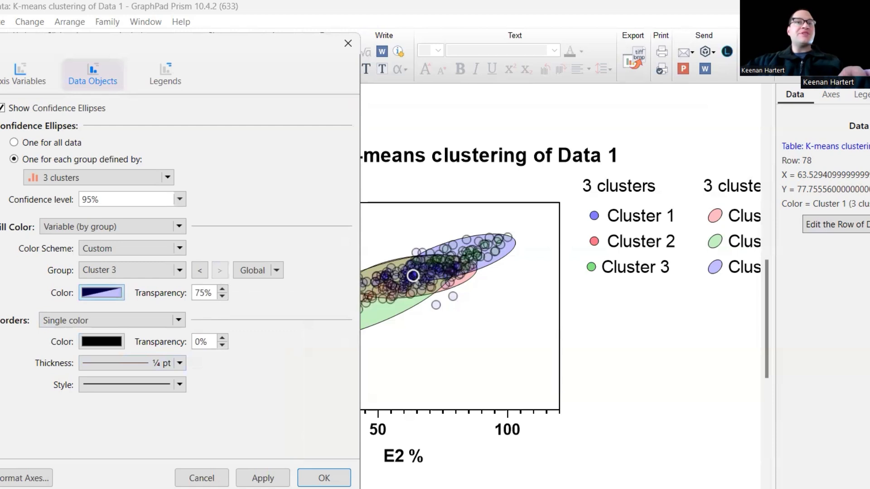
click(110, 292)
click(170, 410)
click(324, 478)
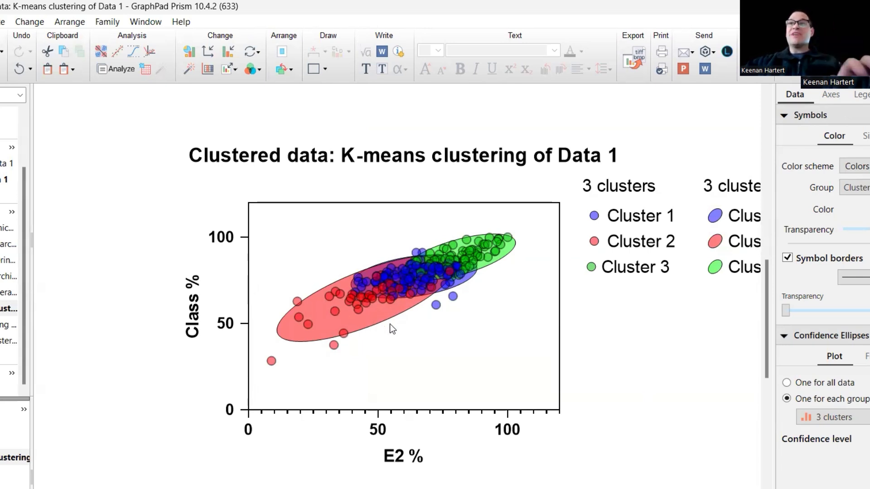
- Try one convex hull for each group defined by 3 clusters on the graph, and hide the hulls again
scroll(453, 297, up, 5)
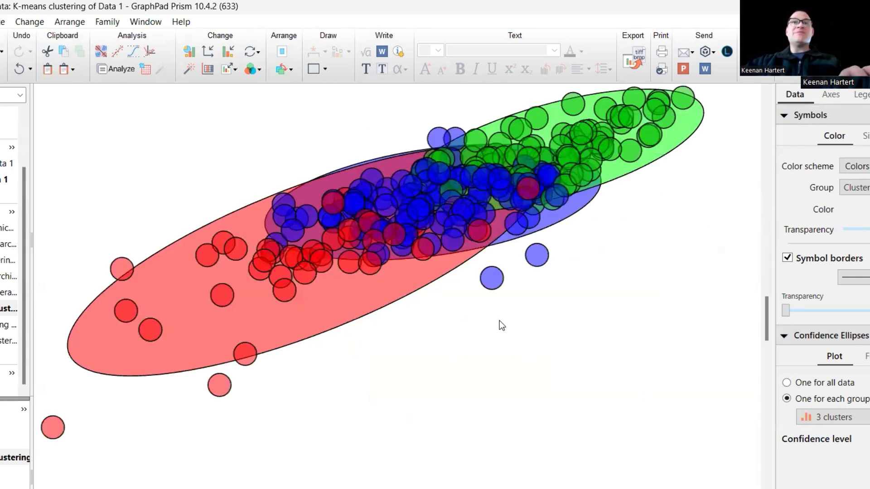
scroll(486, 300, down, 5)
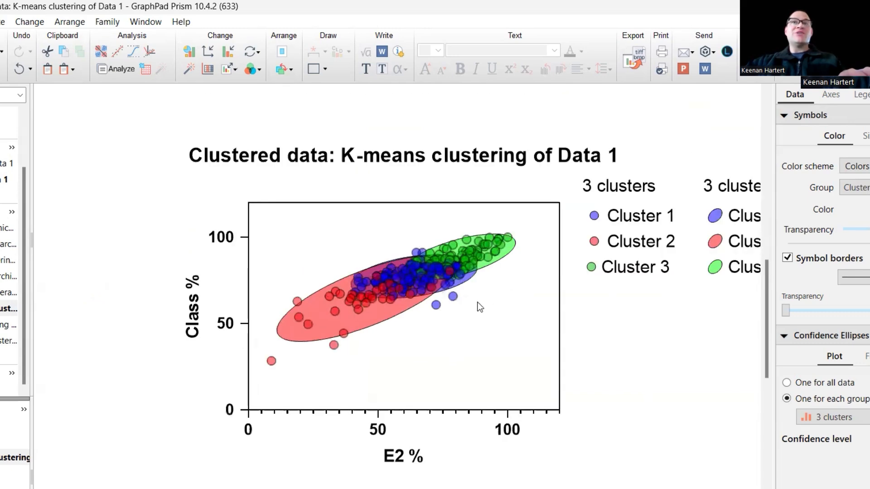
scroll(543, 311, down, 1)
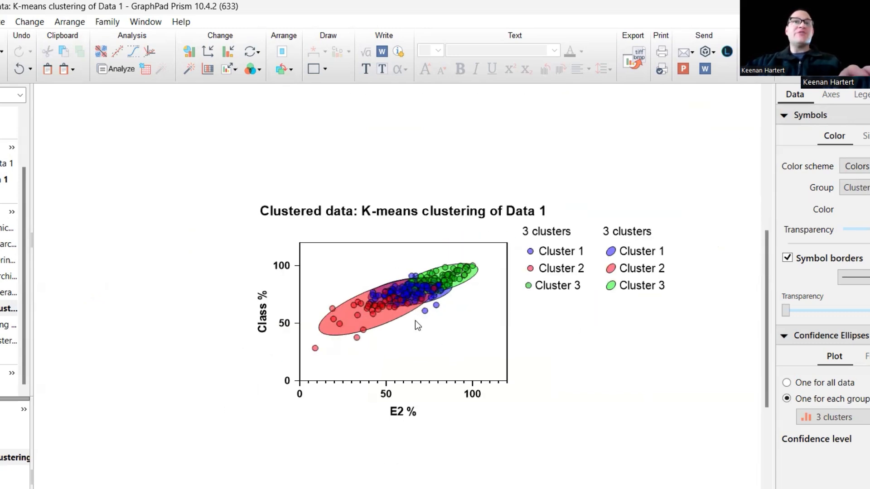
double_click(391, 300)
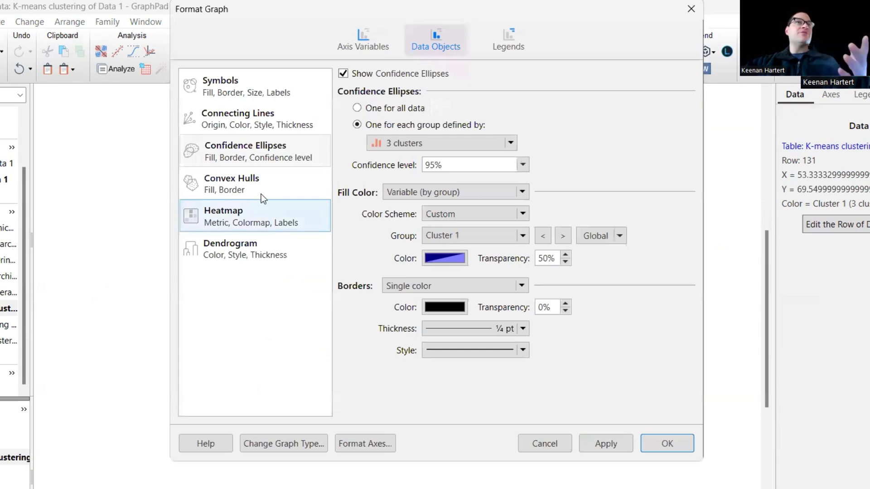
click(254, 177)
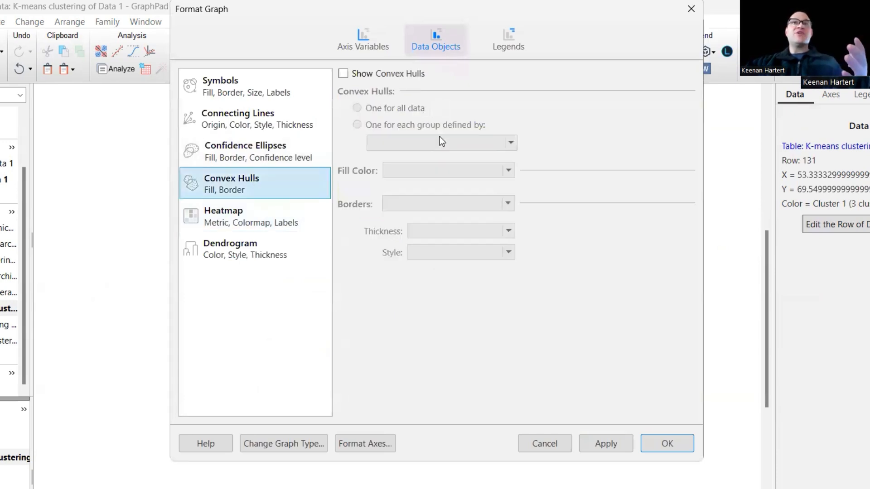
click(387, 74)
click(414, 142)
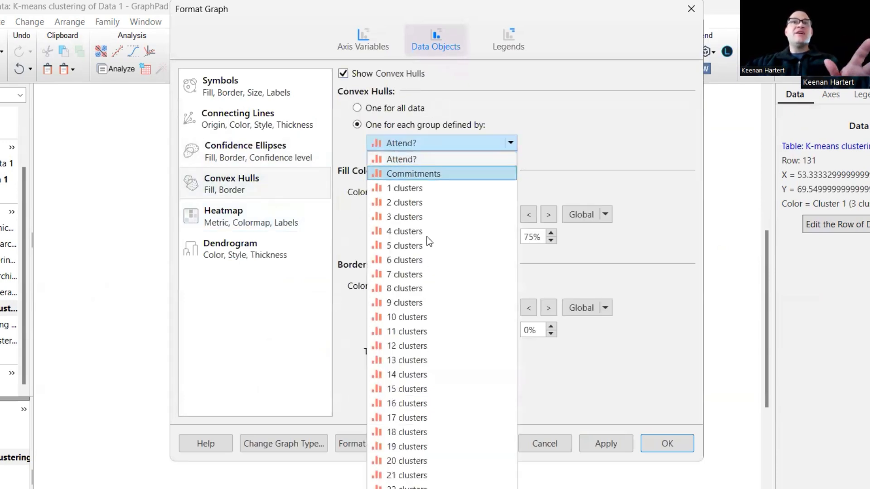
click(427, 218)
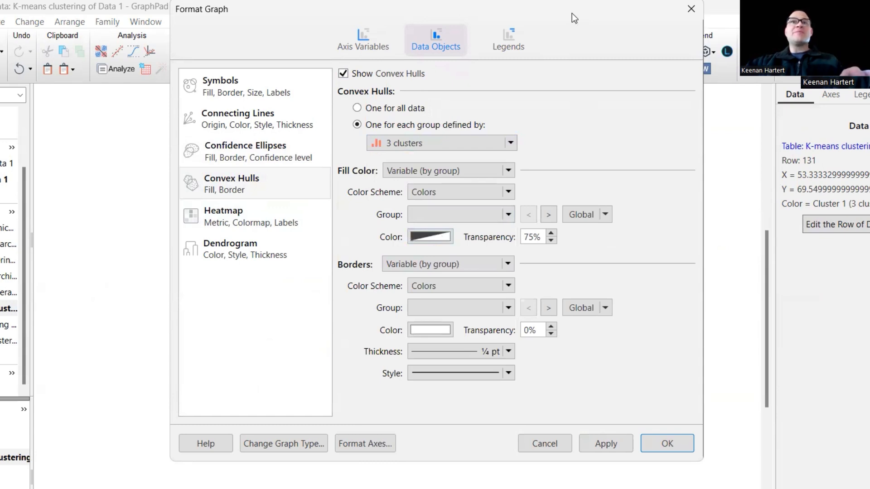
drag(572, 13, 139, 60)
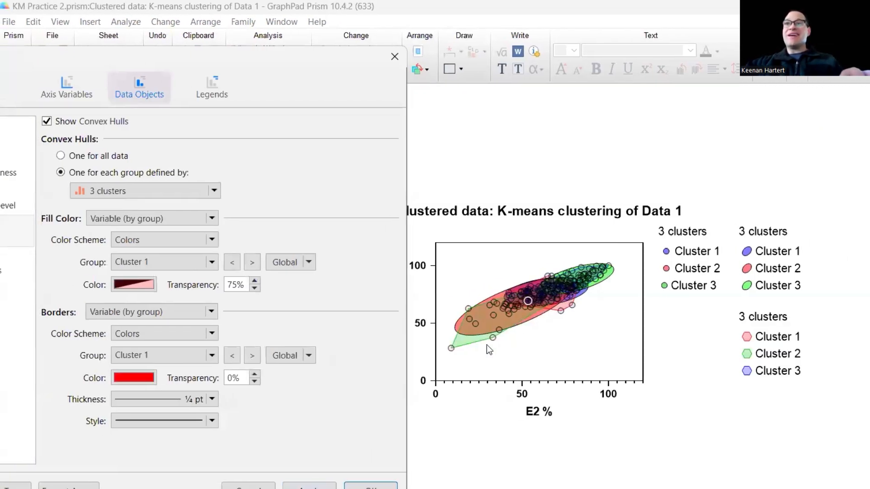
click(93, 121)
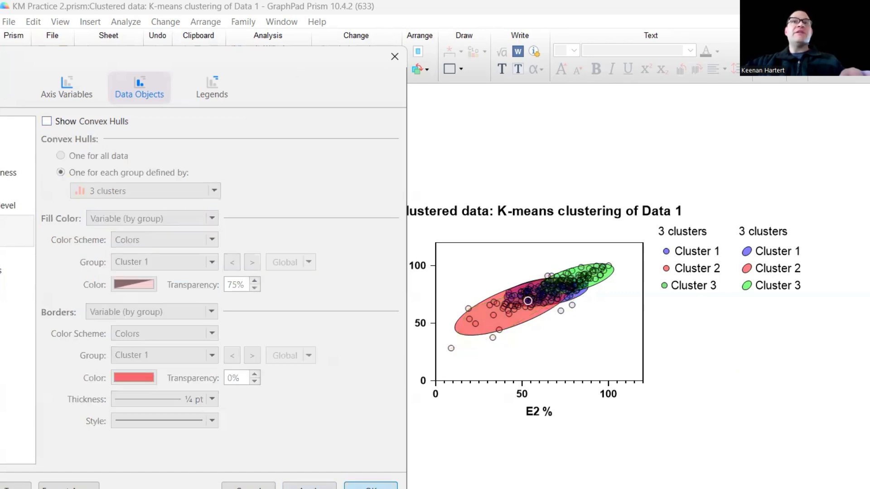
scroll(520, 309, up, 2)
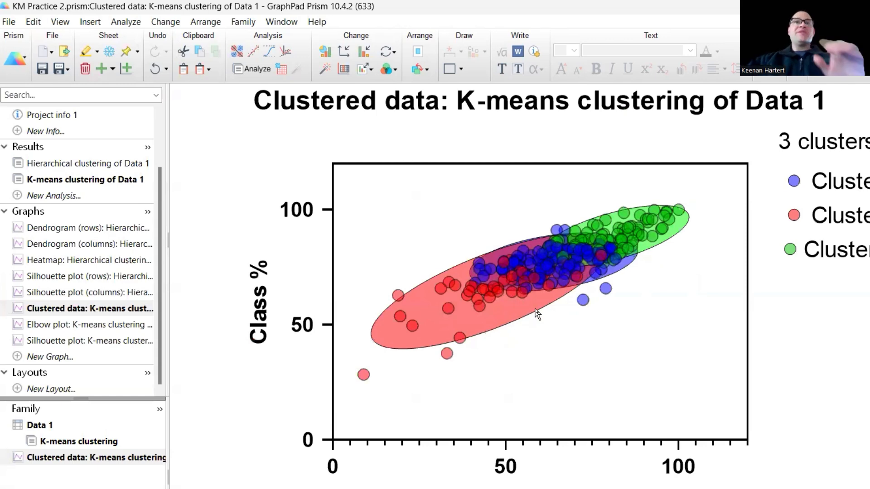
scroll(645, 294, down, 2)
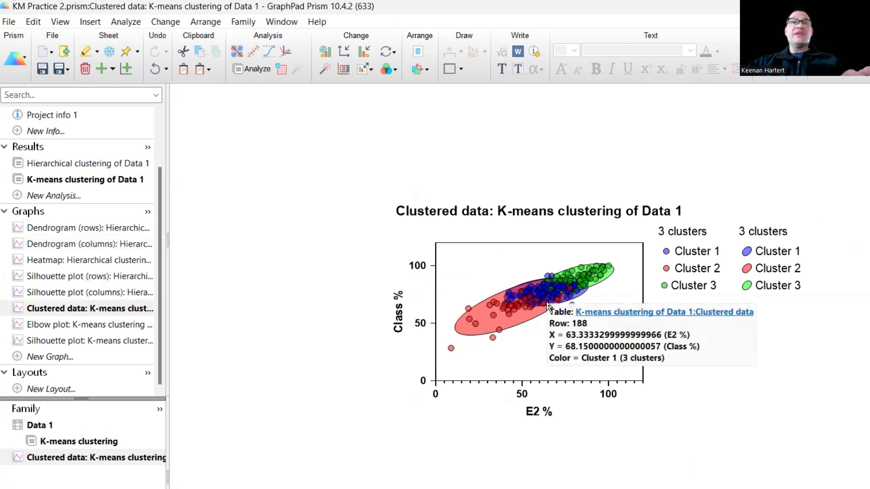
scroll(549, 307, up, 1)
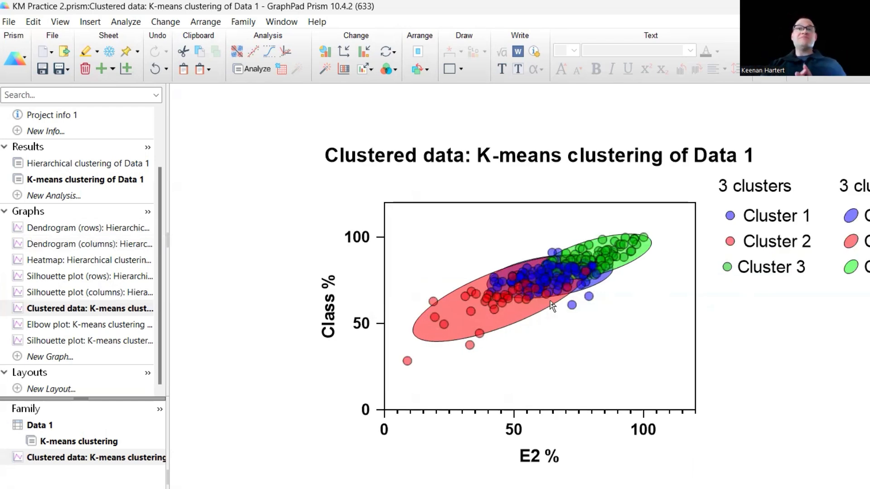